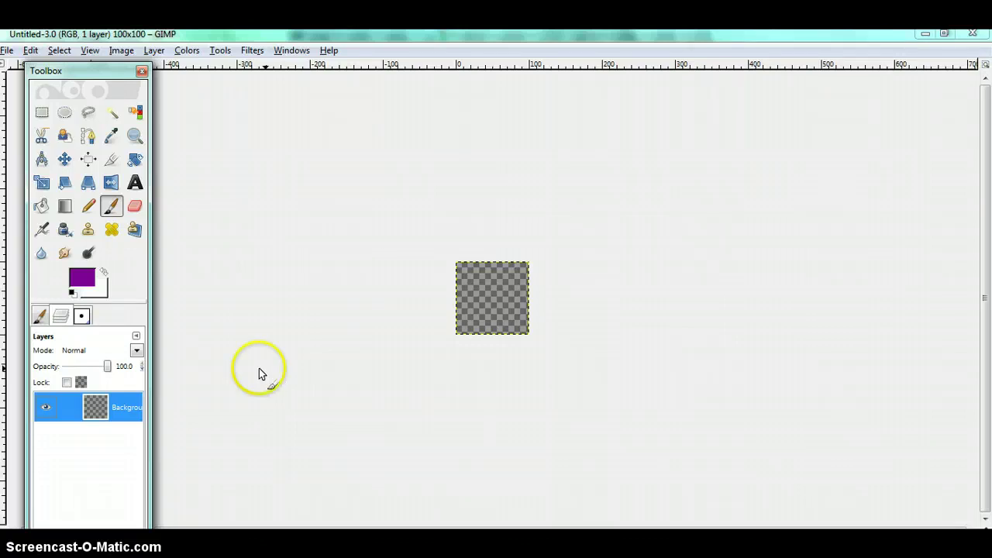
# Paint a ragged purple blob across most of the Background layer.
pyautogui.click(127, 416)
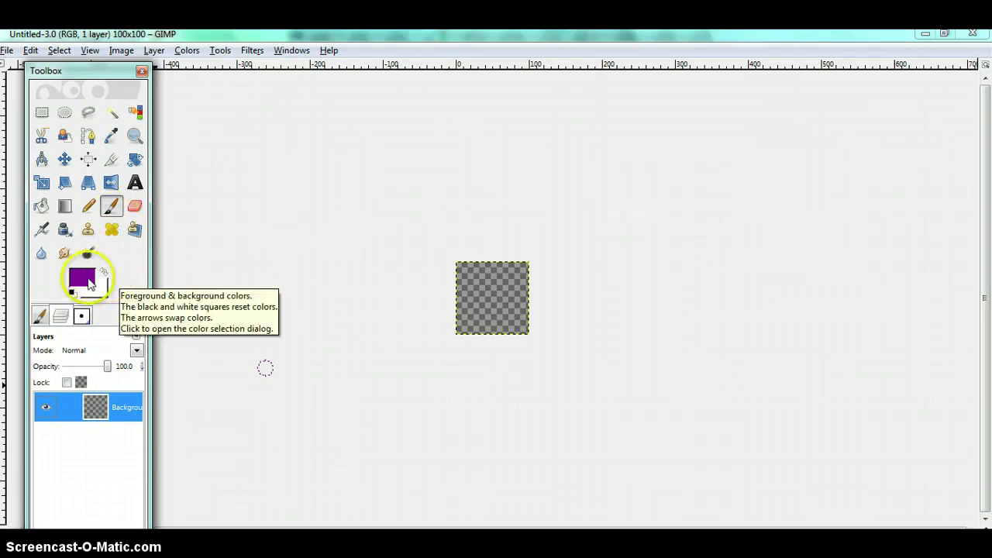
pyautogui.click(472, 280)
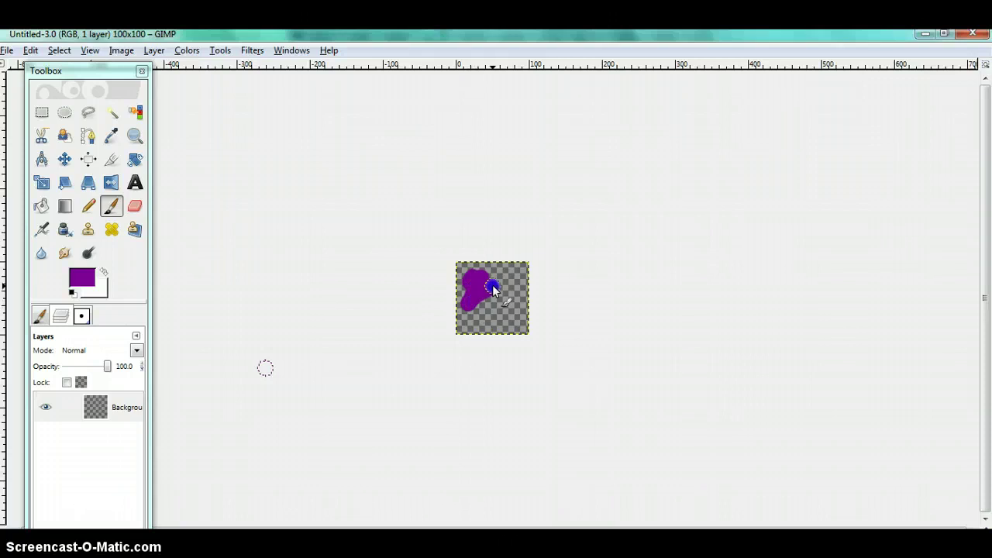
pyautogui.moveTo(477, 307); pyautogui.dragTo(487, 312)
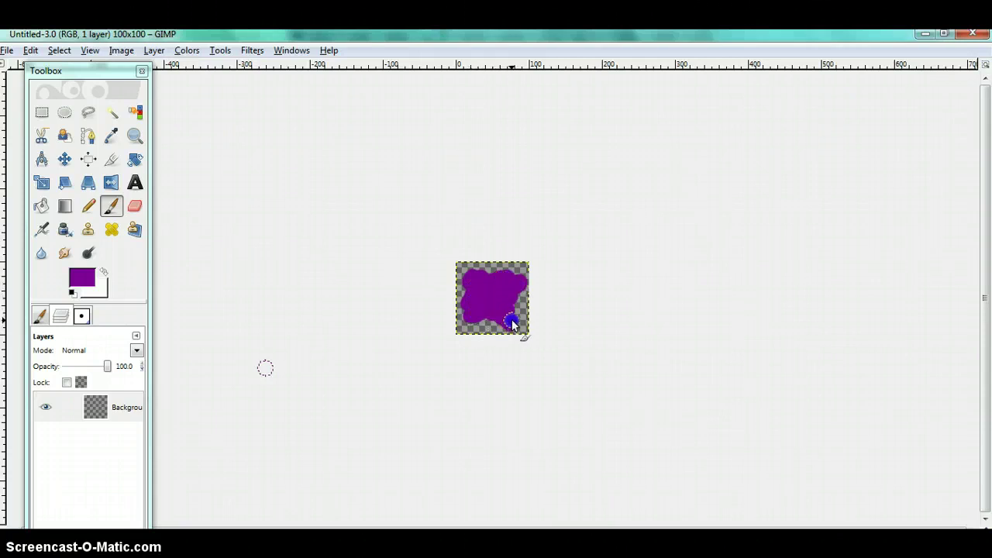
pyautogui.moveTo(490, 324); pyautogui.dragTo(492, 321)
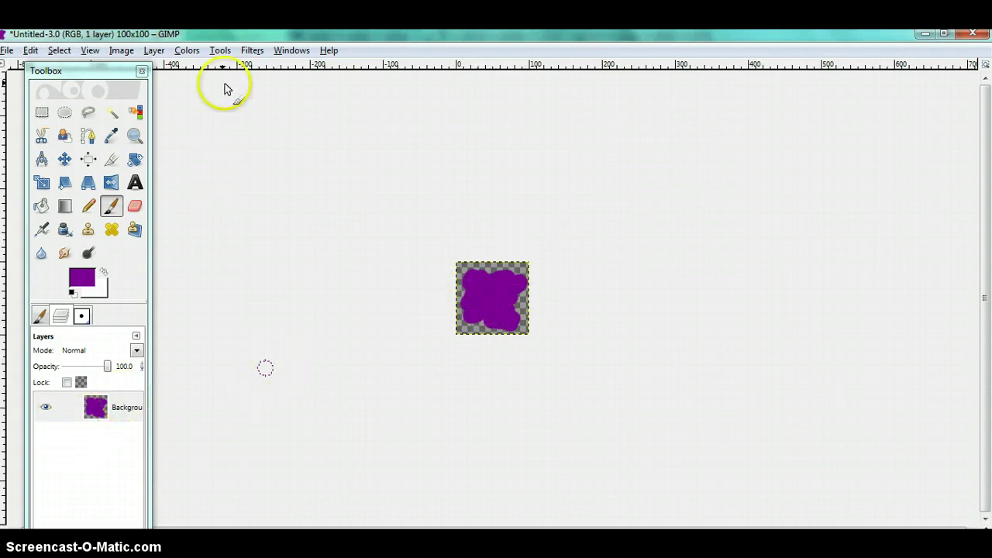
# Add a transparent New Layer, move it below Background, and reselect Background.
pyautogui.click(153, 50)
pyautogui.click(161, 69)
pyautogui.click(163, 313)
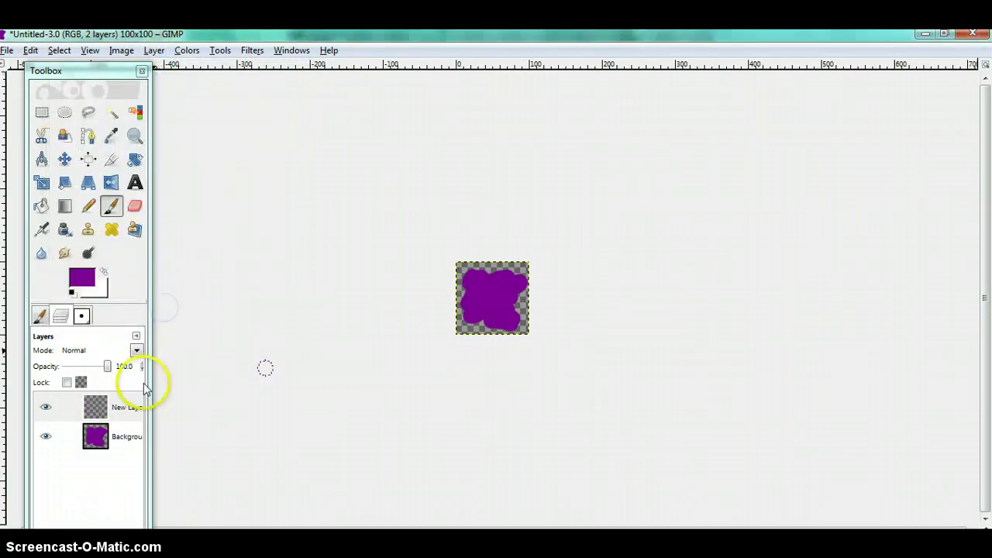
pyautogui.moveTo(137, 409); pyautogui.dragTo(130, 455)
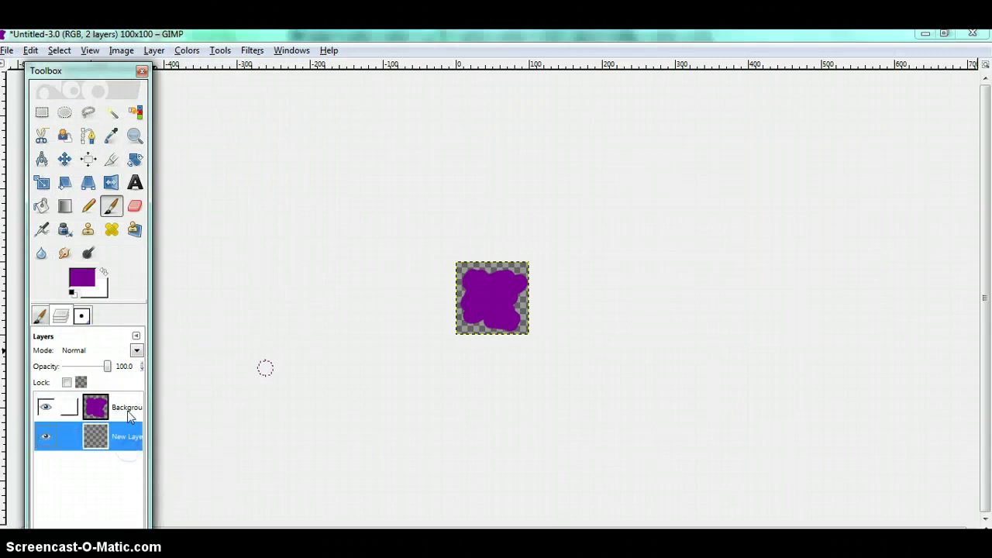
pyautogui.click(130, 415)
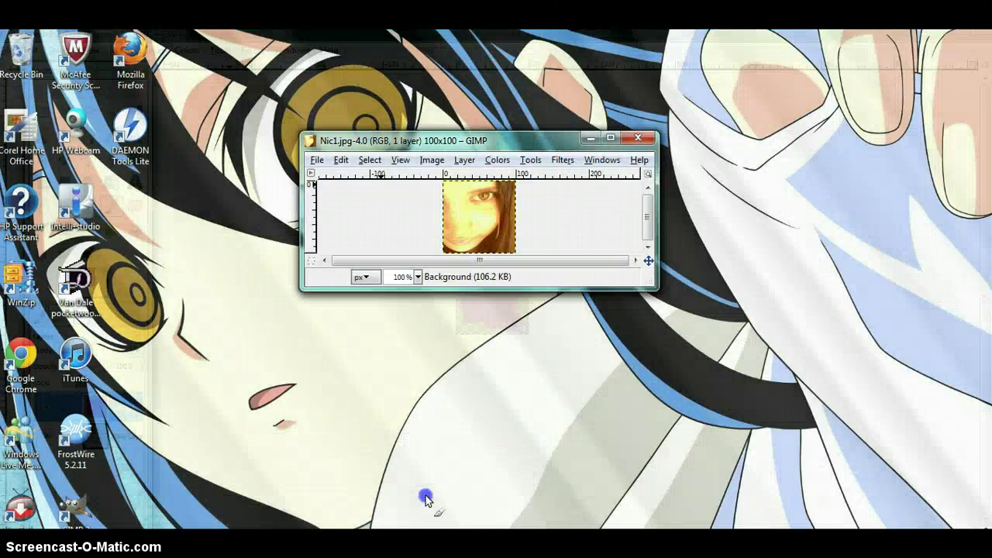
# Copy the face photo from Nic1.jpg and return to the Untitled-3.0 icon image.
pyautogui.click(425, 495)
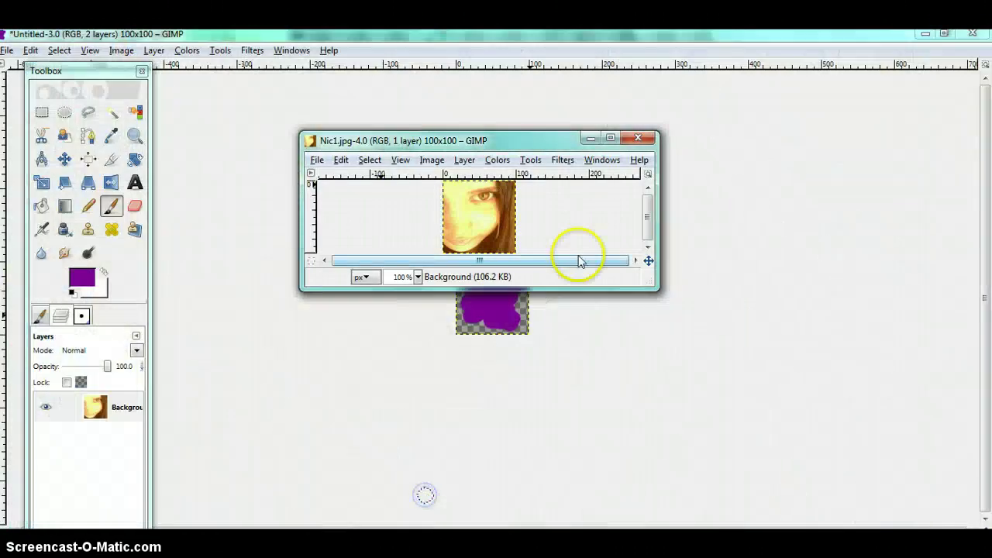
pyautogui.click(614, 138)
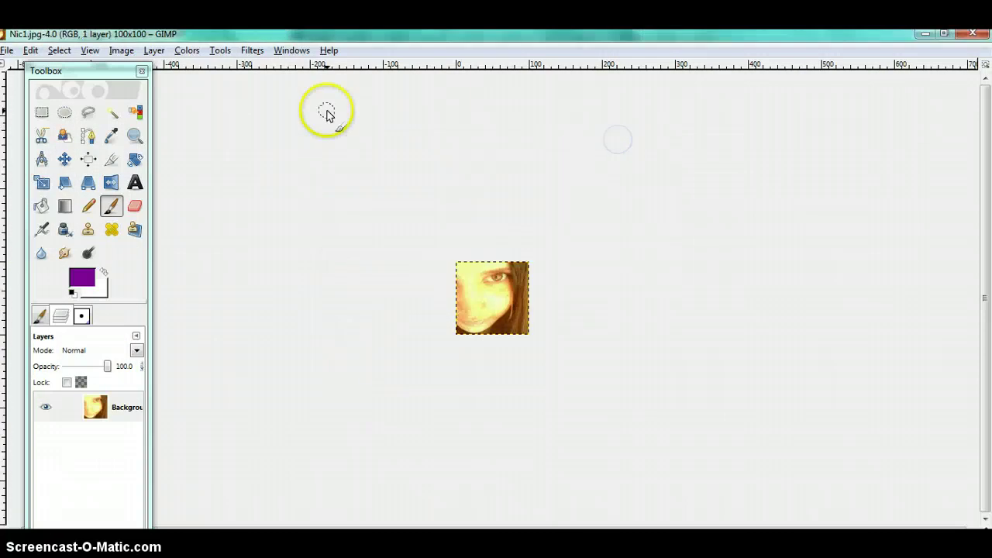
pyautogui.click(30, 51)
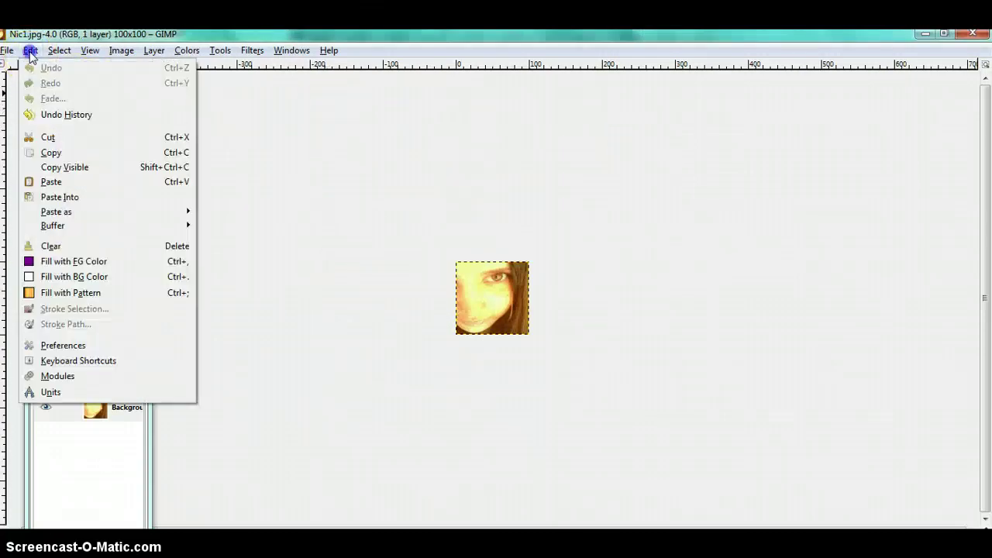
pyautogui.click(82, 154)
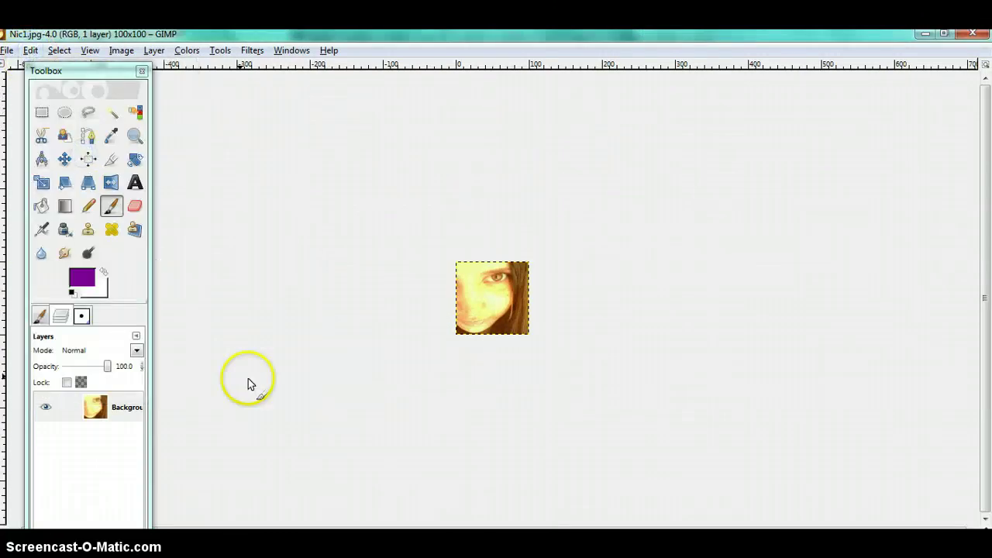
pyautogui.click(287, 496)
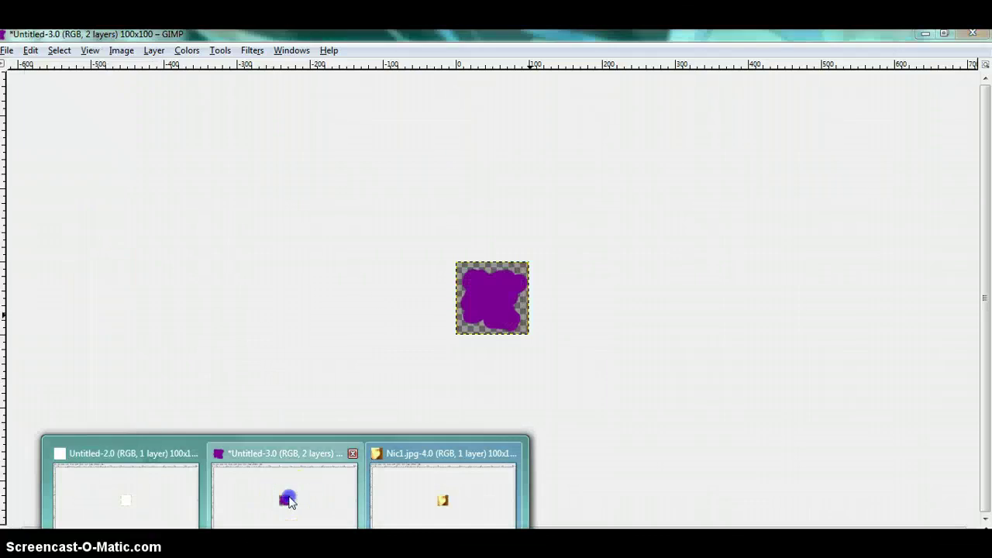
pyautogui.click(215, 271)
pyautogui.click(110, 206)
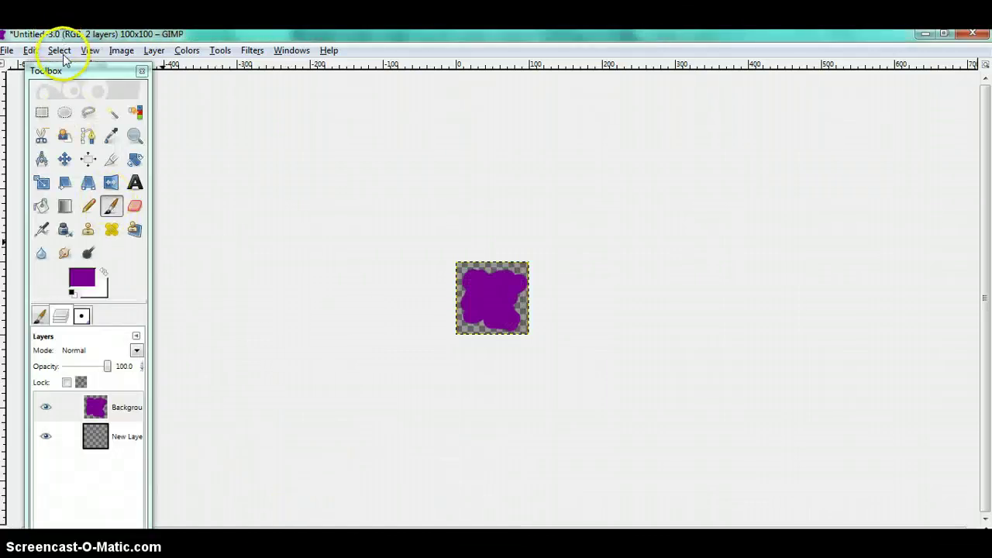
pyautogui.click(31, 50)
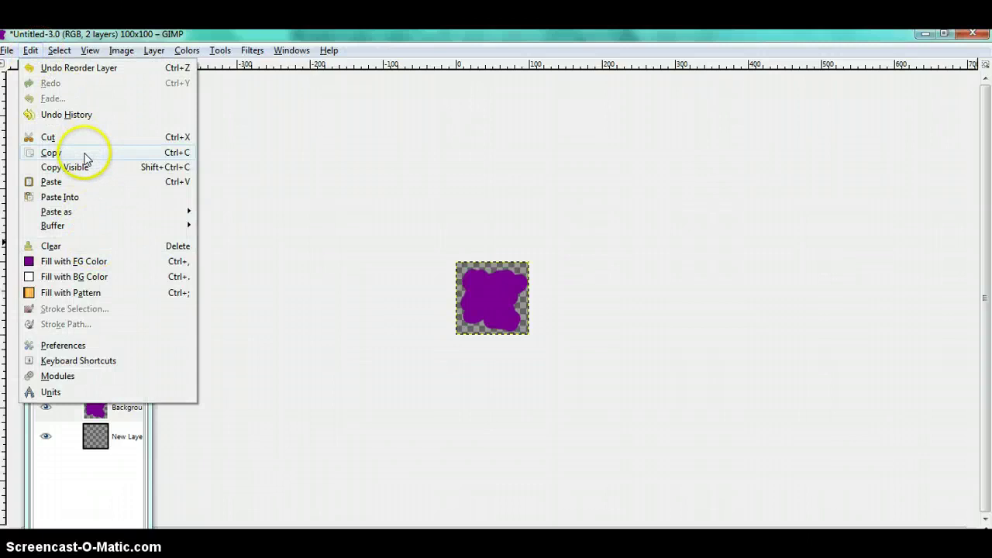
# Paste the face and turn the floating selection into its own Pasted Layer.
pyautogui.click(84, 182)
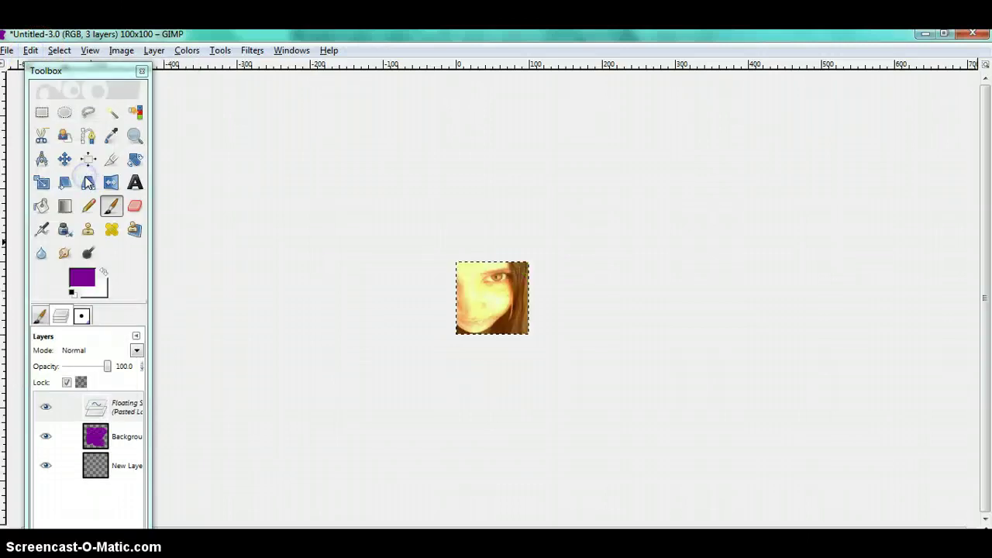
pyautogui.click(115, 406)
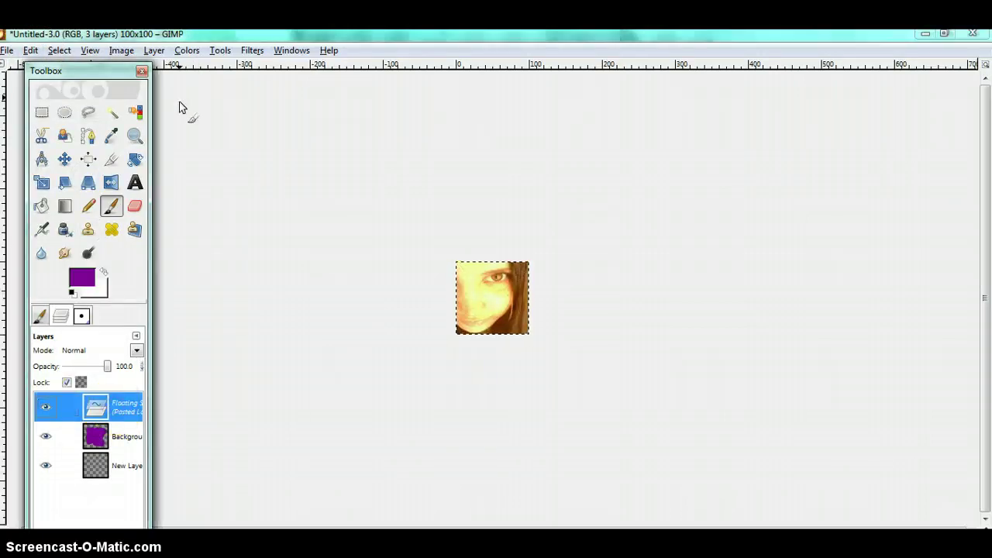
pyautogui.click(159, 50)
pyautogui.click(173, 68)
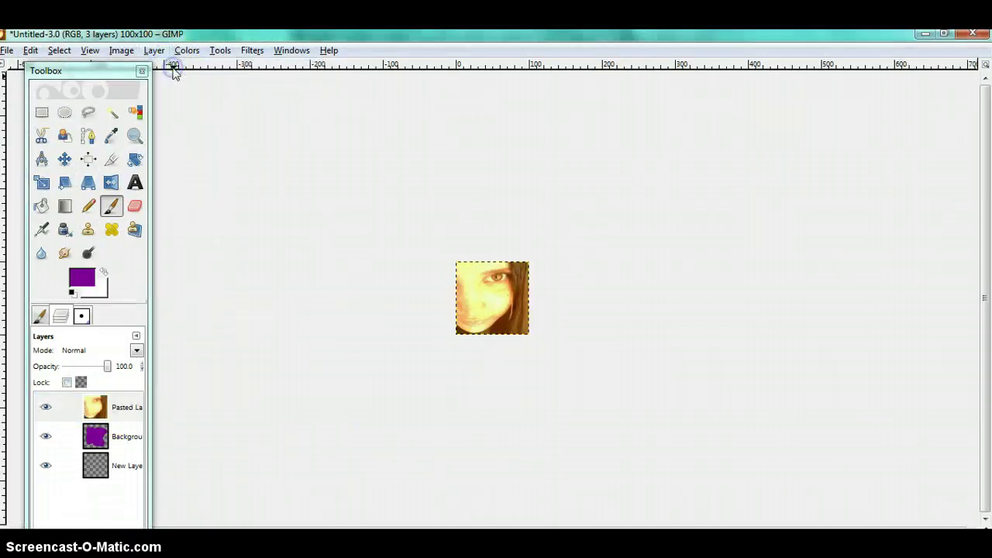
pyautogui.click(45, 411)
pyautogui.click(45, 411)
# Select the Background blob's outline with Alpha to Selection, then test the Eraser on Pasted Layer.
pyautogui.click(127, 439)
pyautogui.rightClick(127, 439)
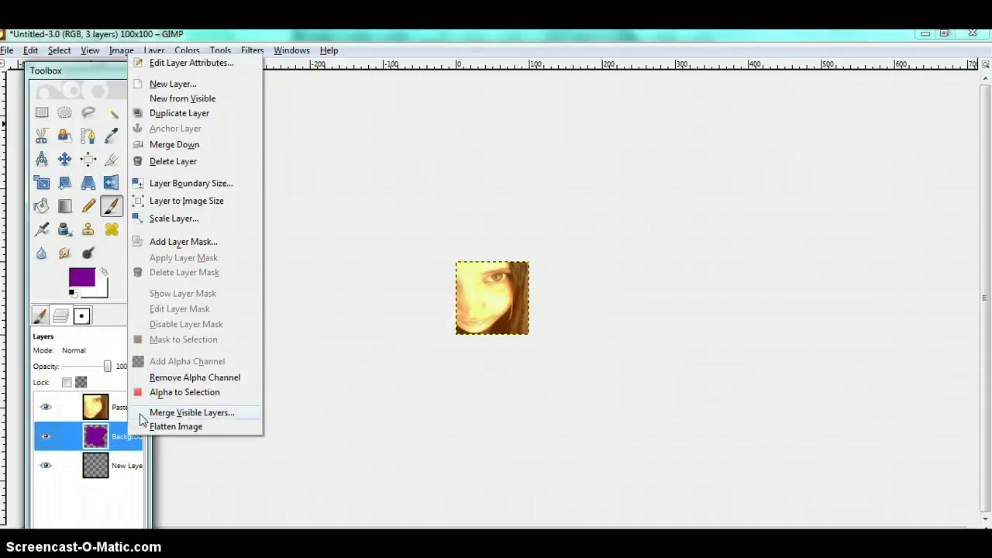
pyautogui.click(142, 397)
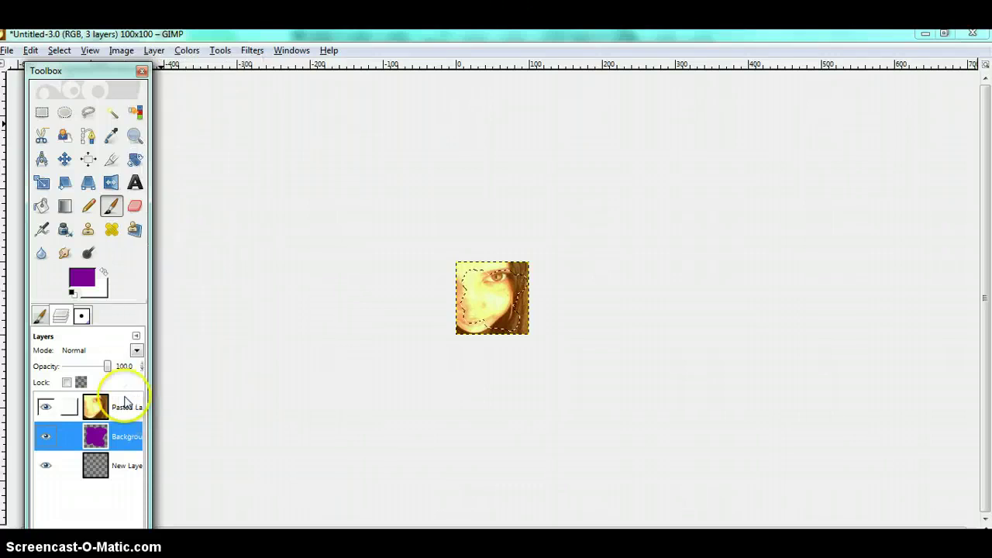
pyautogui.click(126, 400)
pyautogui.click(135, 206)
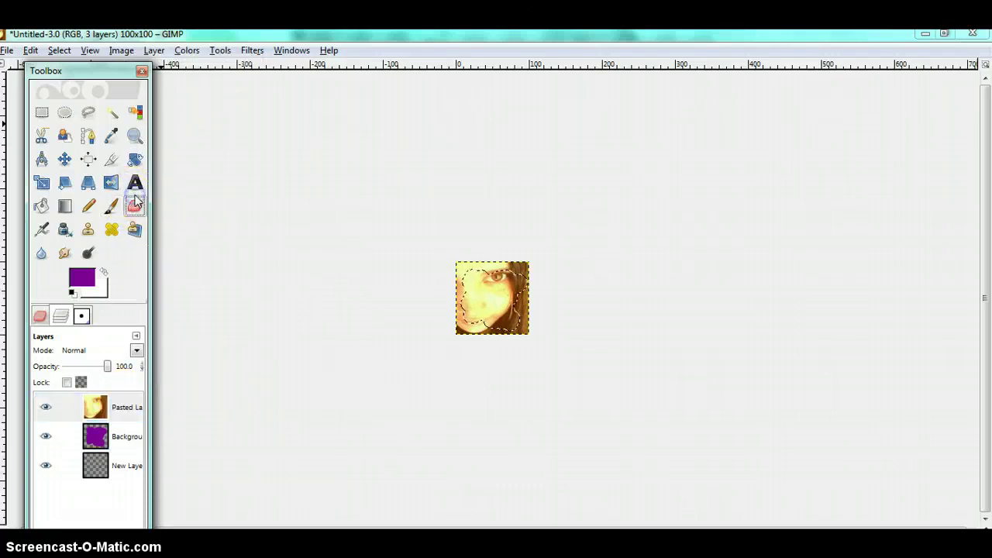
pyautogui.moveTo(461, 300)
pyautogui.mouseDown()
pyautogui.moveTo(475, 275)
pyautogui.moveTo(462, 302)
pyautogui.moveTo(494, 268)
pyautogui.mouseUp()
# Undo the test stroke, invert the selection, and erase the face outside the purple blob.
pyautogui.hotkey('ctrl', 'z')
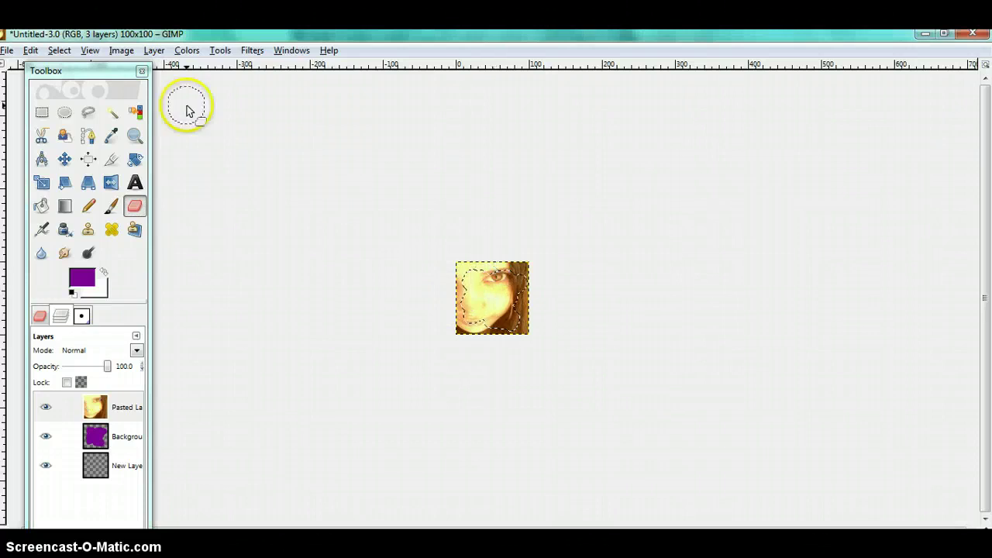
pyautogui.click(58, 51)
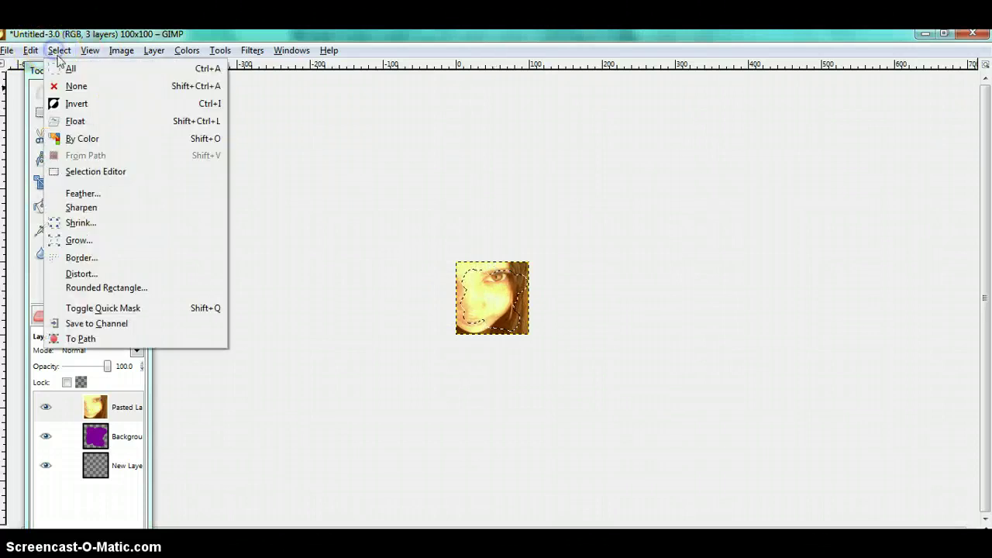
pyautogui.click(77, 102)
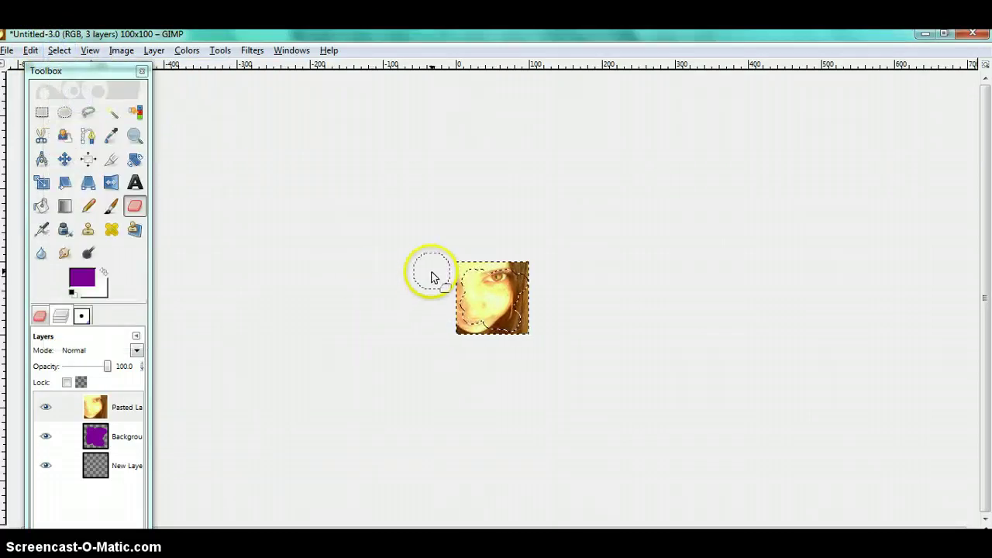
pyautogui.moveTo(450, 264)
pyautogui.mouseDown()
pyautogui.moveTo(517, 248)
pyautogui.moveTo(452, 298)
pyautogui.moveTo(427, 335)
pyautogui.moveTo(505, 290)
pyautogui.moveTo(431, 379)
pyautogui.mouseUp()
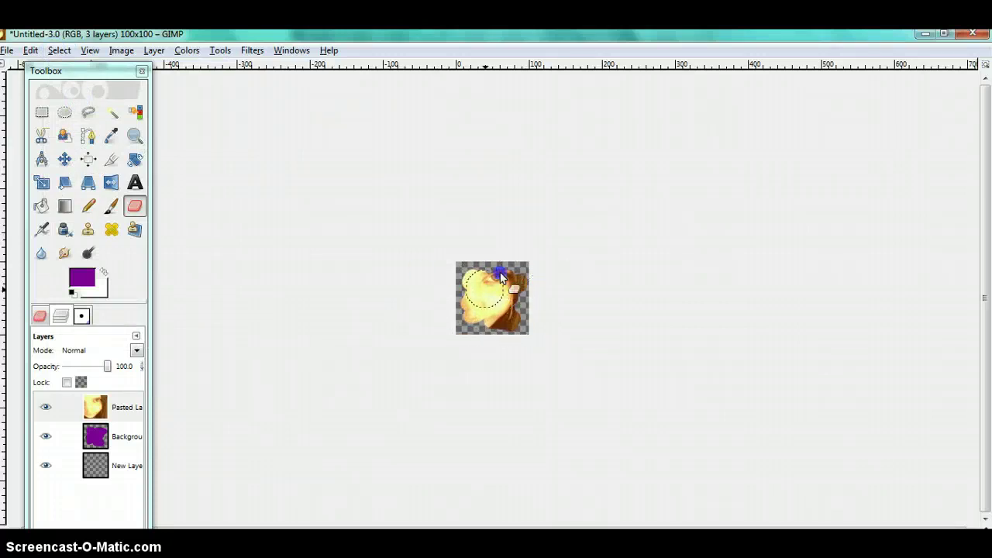
pyautogui.moveTo(470, 321)
pyautogui.mouseDown()
pyautogui.moveTo(512, 286)
pyautogui.moveTo(434, 263)
pyautogui.moveTo(541, 318)
pyautogui.moveTo(527, 275)
pyautogui.moveTo(485, 290)
pyautogui.mouseUp()
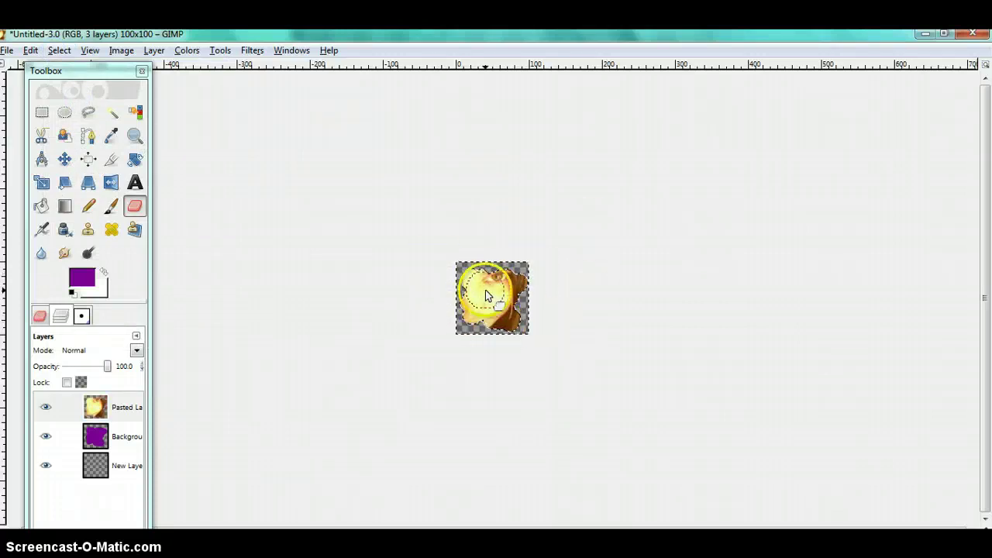
# Open Grow Selection and set the grow amount to 2 pixels.
pyautogui.click(119, 449)
pyautogui.rightClick(120, 449)
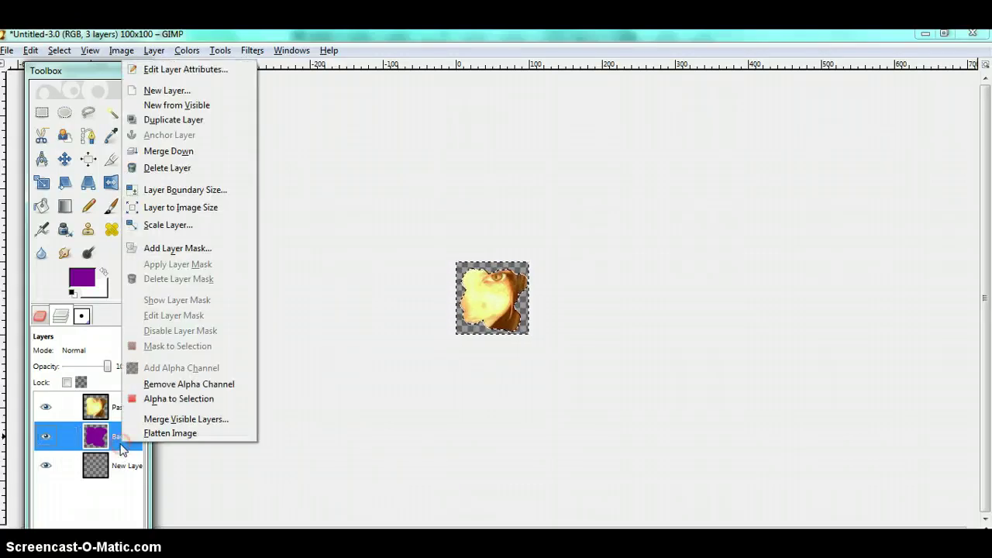
pyautogui.click(80, 487)
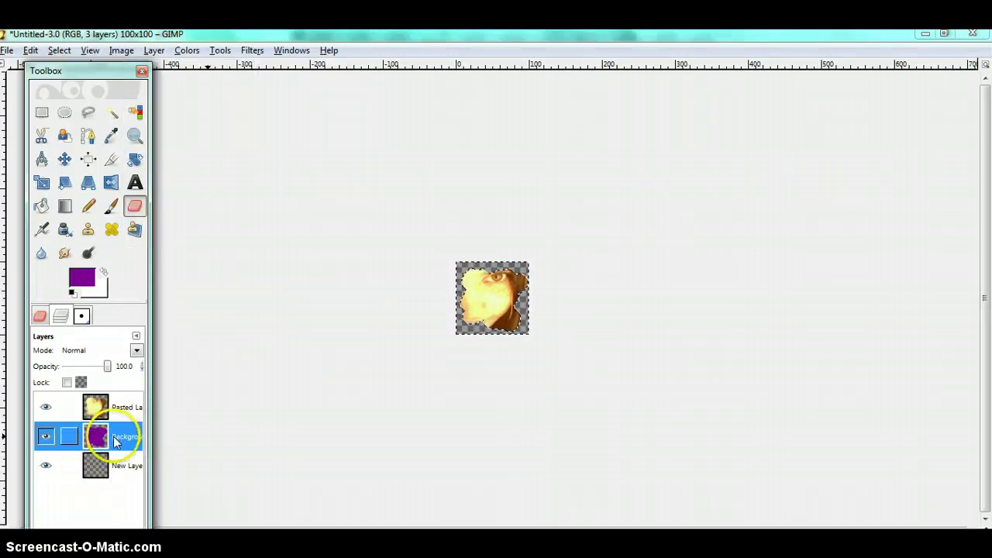
pyautogui.click(59, 50)
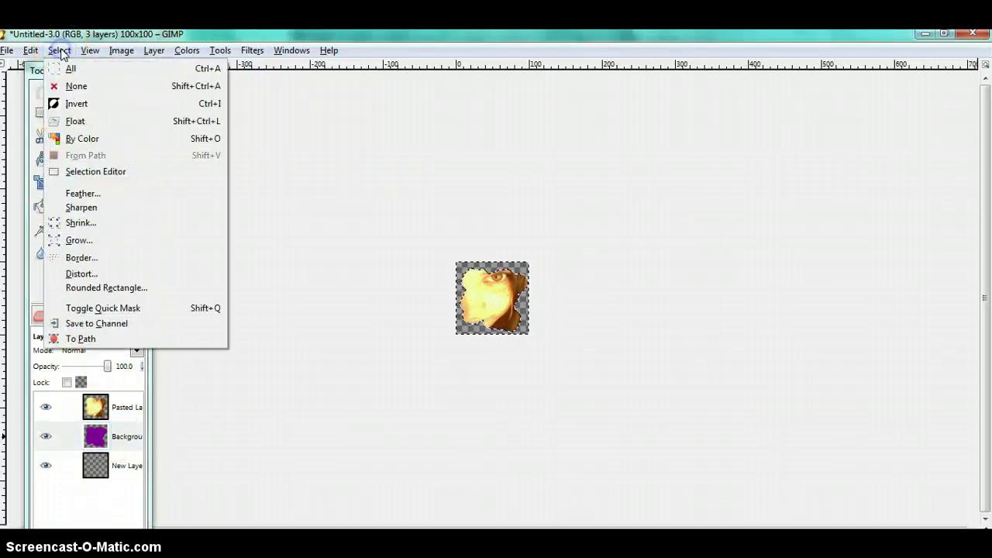
pyautogui.click(103, 244)
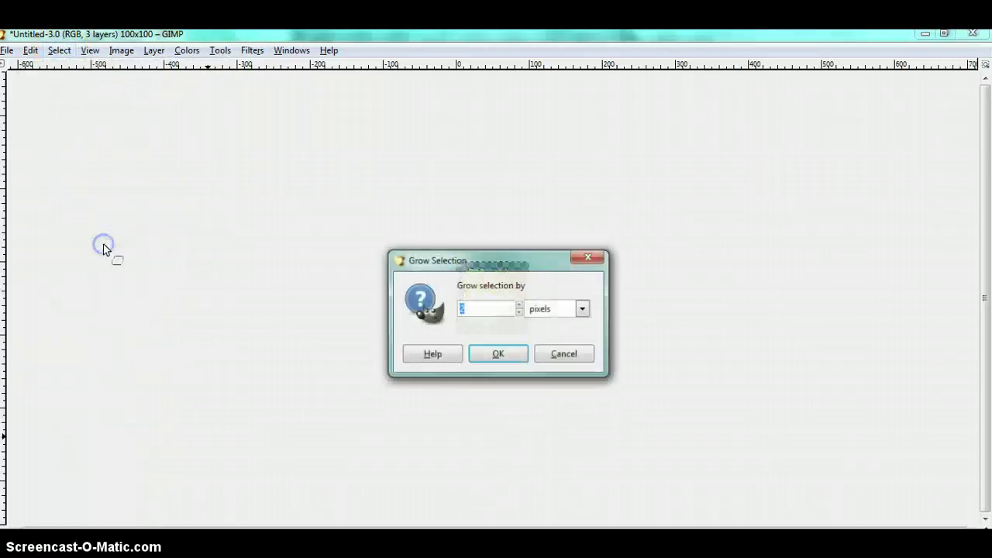
pyautogui.click(519, 314)
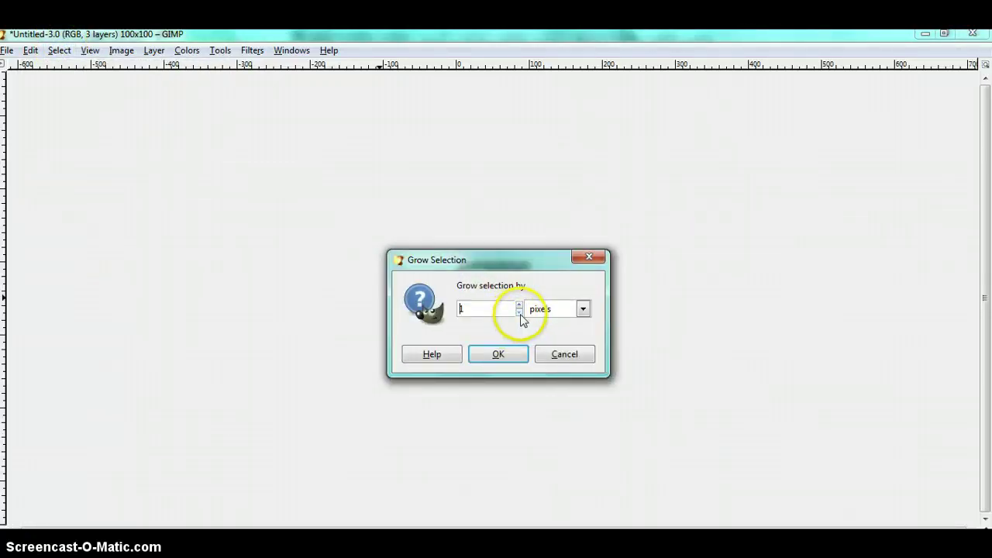
# Apply the 2-pixel grow, then try purple brush strokes and undo them.
pyautogui.click(499, 355)
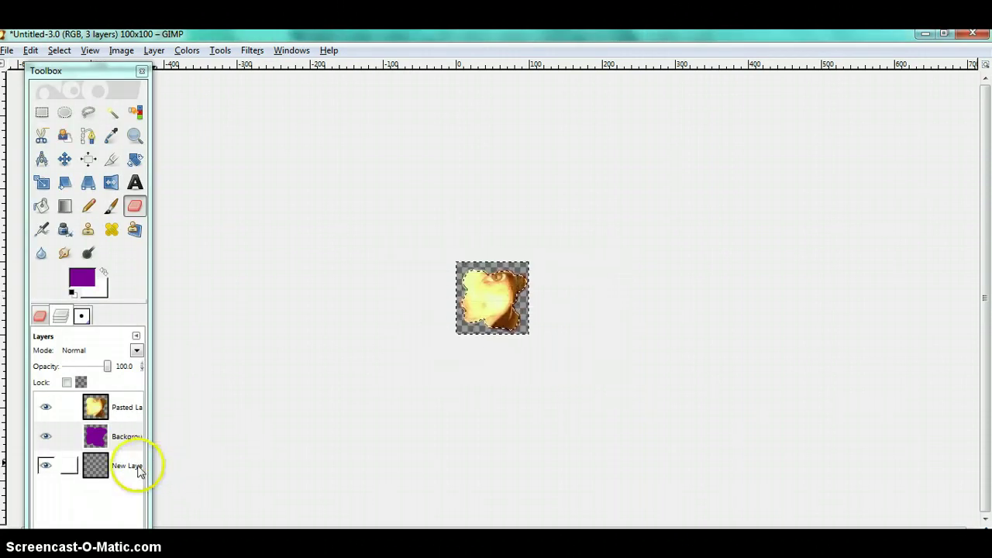
pyautogui.click(139, 471)
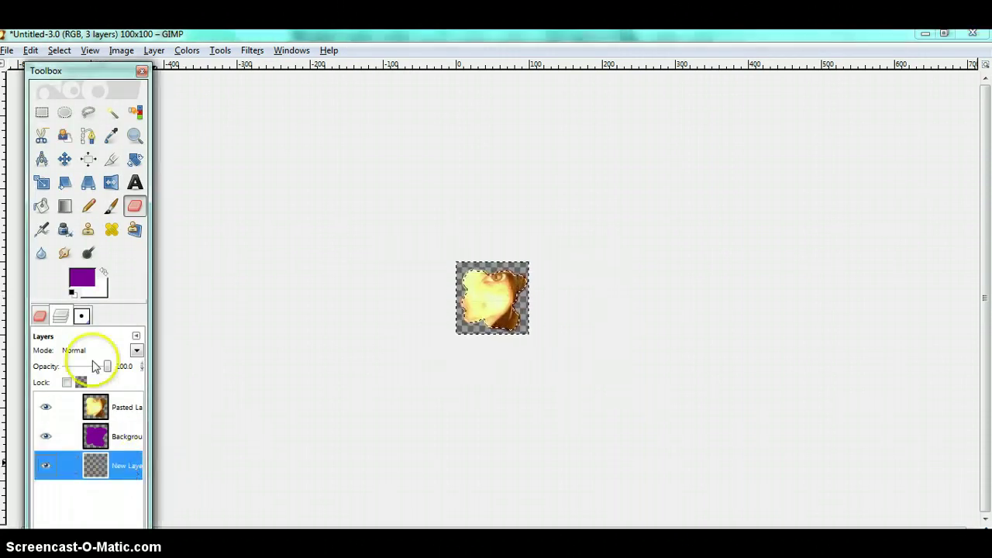
pyautogui.click(109, 207)
pyautogui.moveTo(454, 299); pyautogui.dragTo(474, 272)
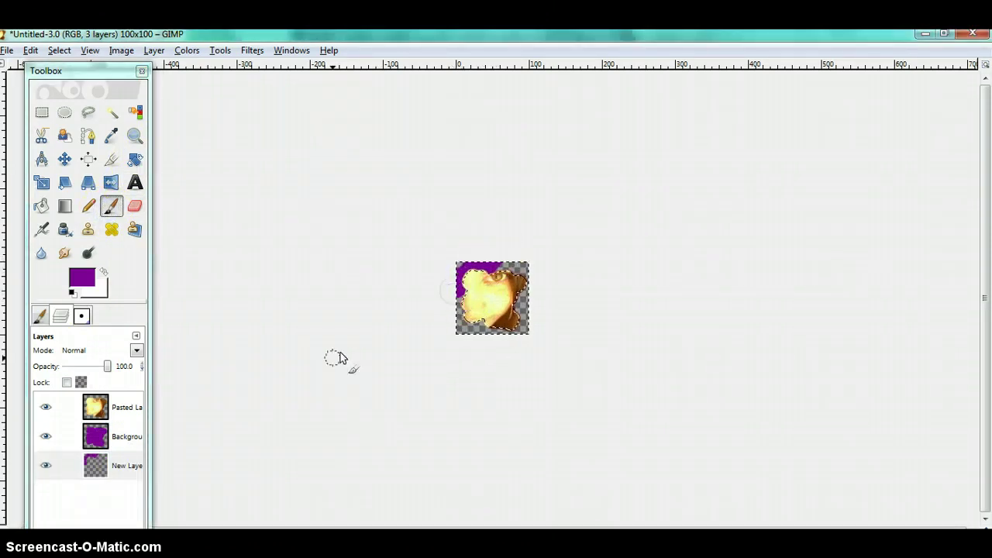
pyautogui.hotkey('ctrl', 'z')
pyautogui.hotkey('ctrl', 'z')
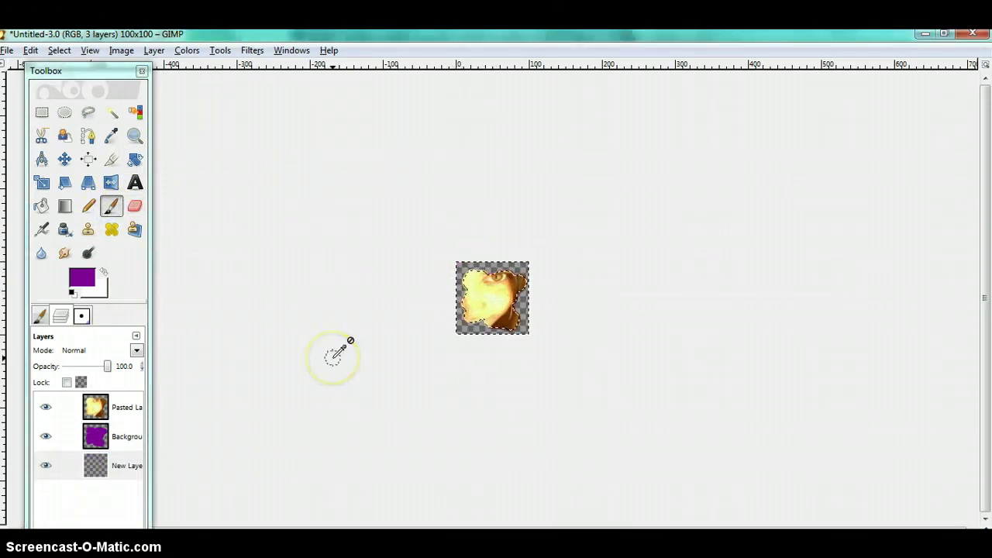
pyautogui.click(128, 436)
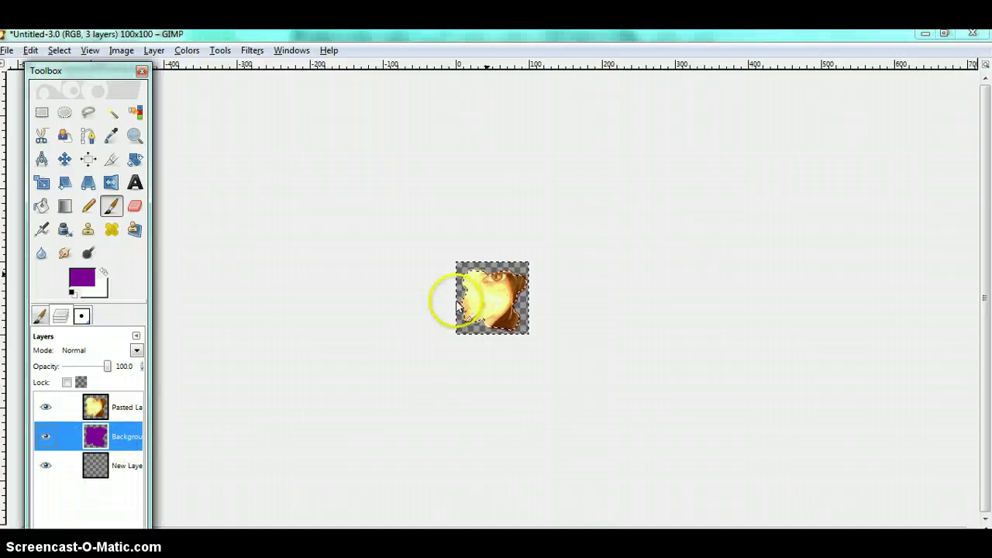
pyautogui.moveTo(487, 273)
pyautogui.mouseDown()
pyautogui.moveTo(465, 264)
pyautogui.moveTo(457, 272)
pyautogui.mouseUp()
pyautogui.hotkey('ctrl', 'z')
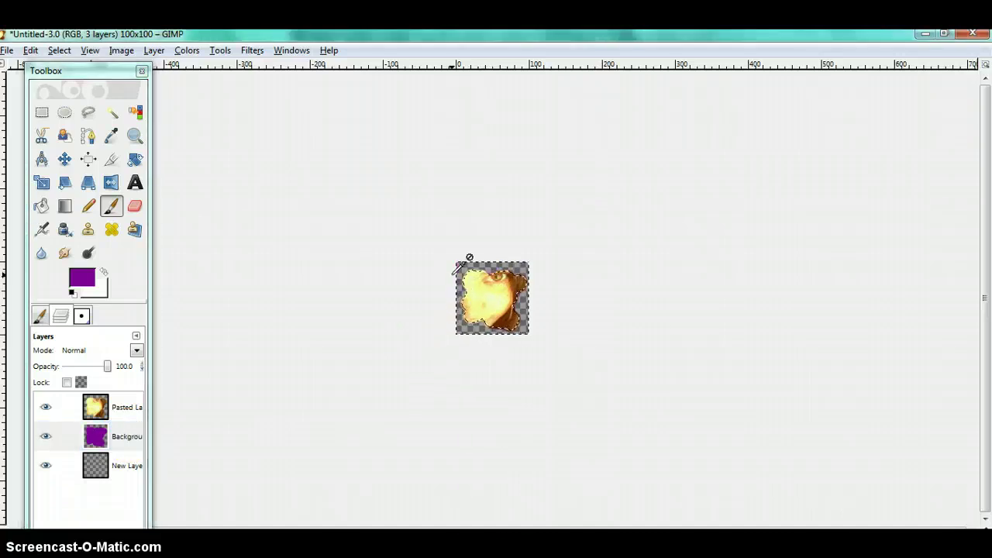
pyautogui.click(111, 437)
pyautogui.doubleClick(111, 436)
pyautogui.click(247, 223)
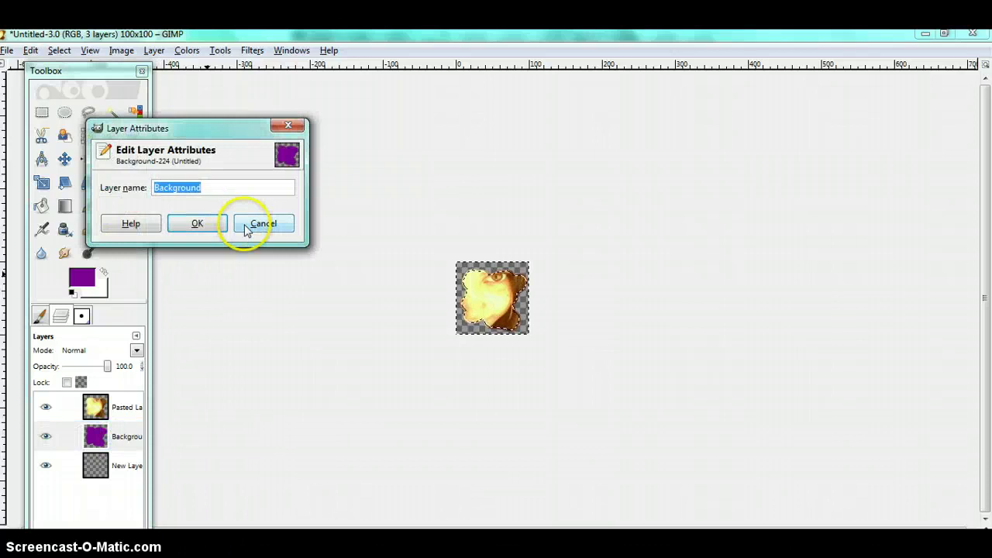
# Reload the Background blob as a selection with Alpha to Selection and grow it again.
pyautogui.rightClick(126, 446)
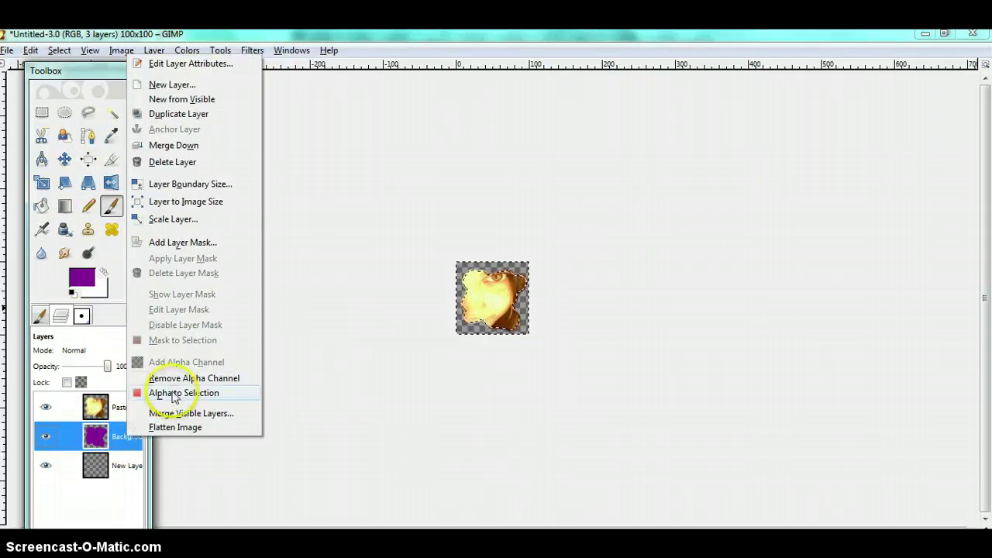
pyautogui.click(174, 395)
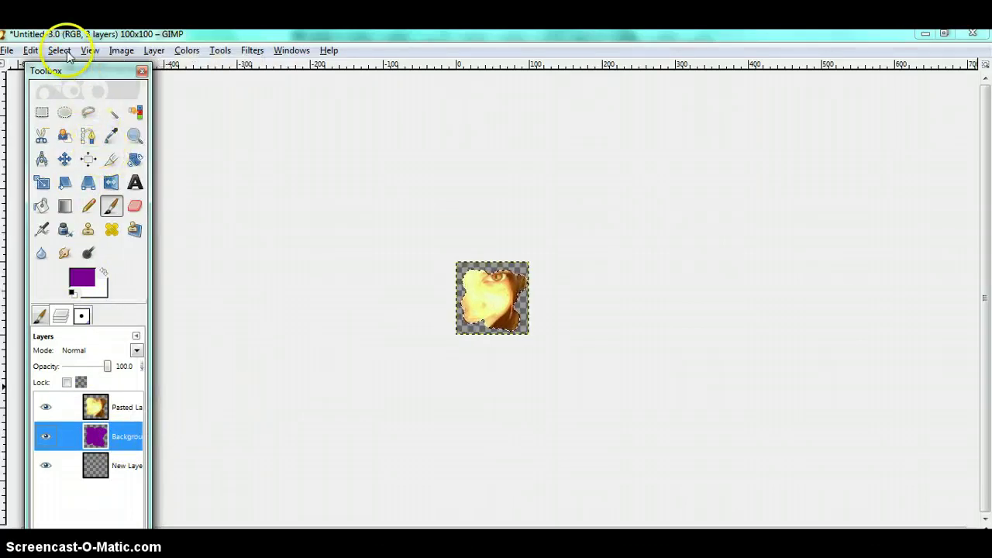
pyautogui.click(60, 51)
pyautogui.click(111, 244)
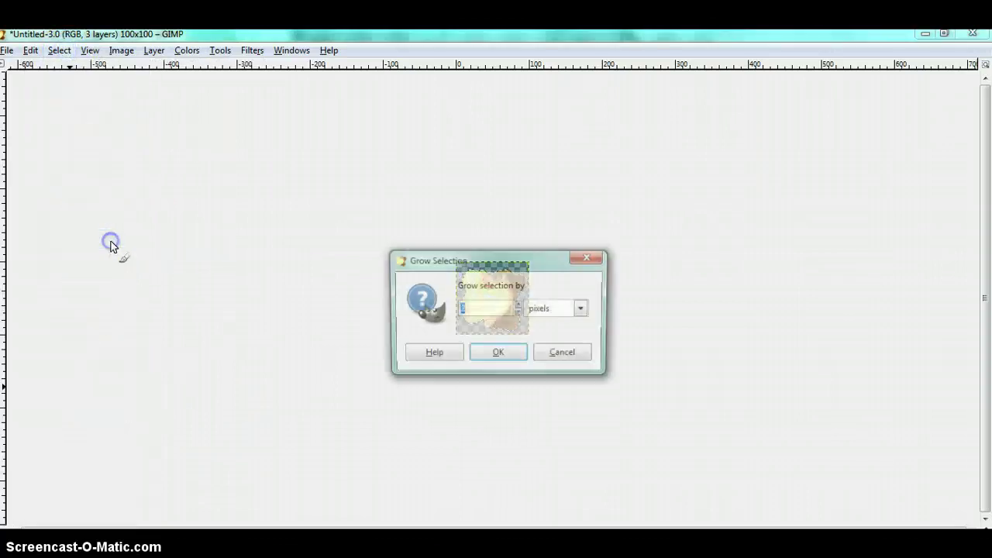
pyautogui.click(497, 353)
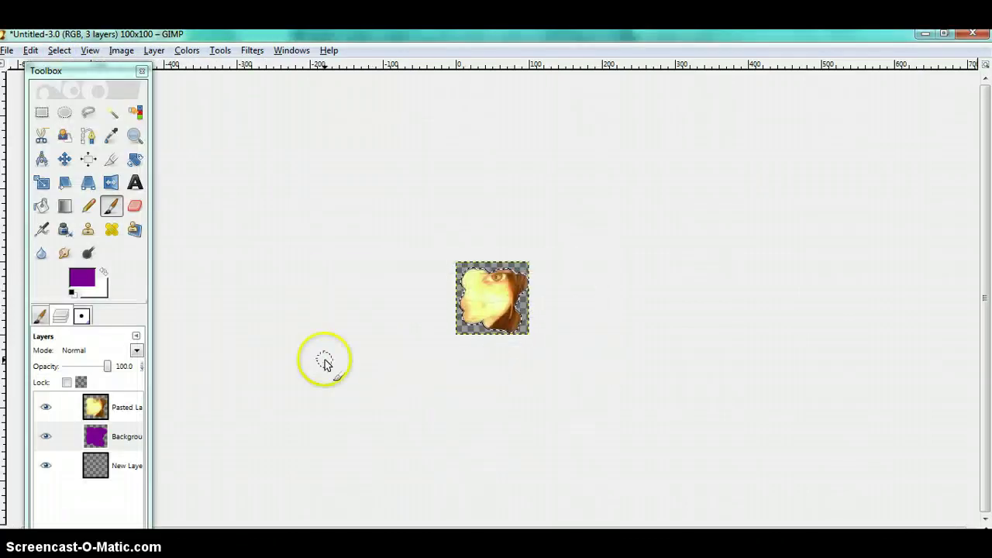
# Paint a purple border on New Layer around the blob-shaped face.
pyautogui.click(124, 465)
pyautogui.click(479, 270)
pyautogui.moveTo(479, 269)
pyautogui.mouseDown()
pyautogui.moveTo(384, 342)
pyautogui.moveTo(534, 256)
pyautogui.moveTo(438, 335)
pyautogui.mouseUp()
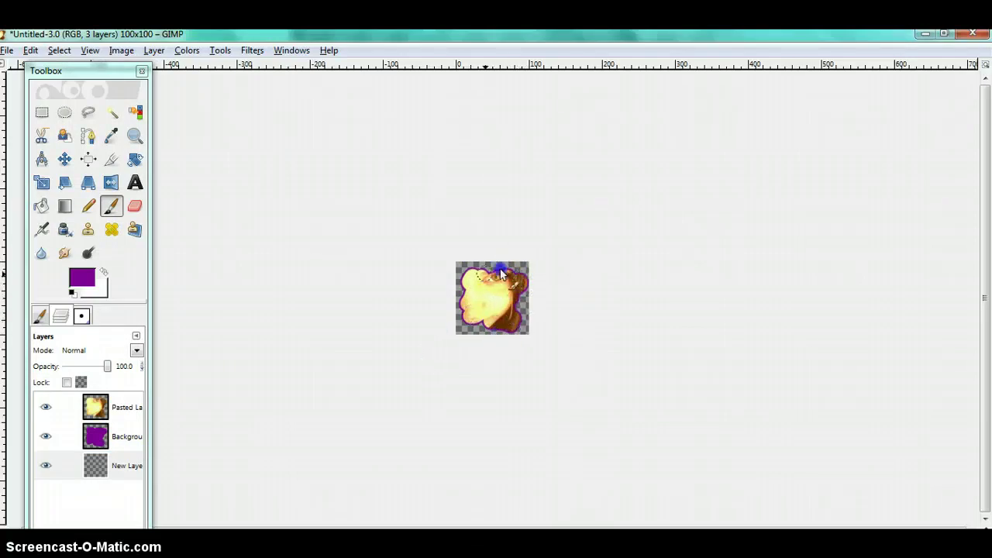
pyautogui.click(268, 234)
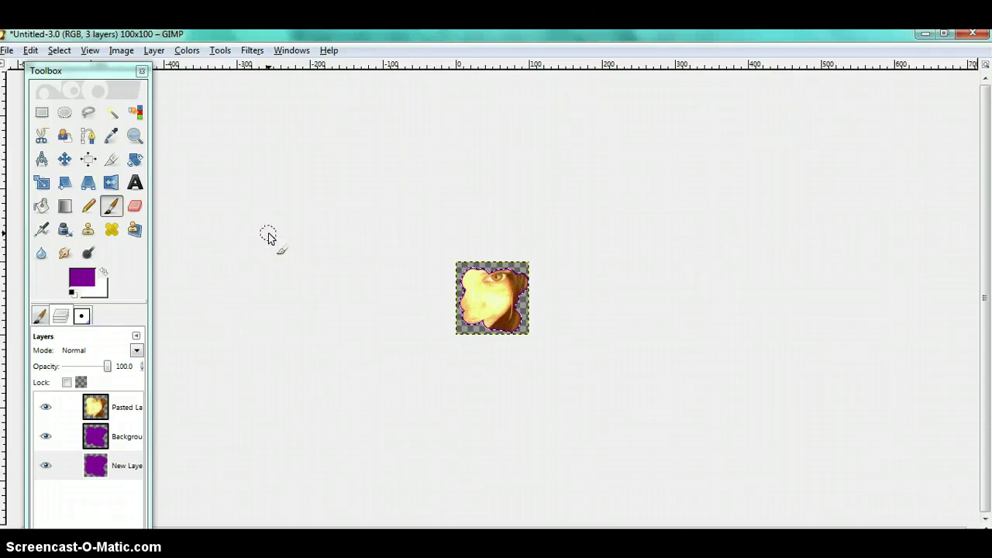
pyautogui.moveTo(268, 235)
pyautogui.mouseDown()
pyautogui.moveTo(195, 334)
pyautogui.moveTo(182, 414)
pyautogui.moveTo(287, 397)
pyautogui.mouseUp()
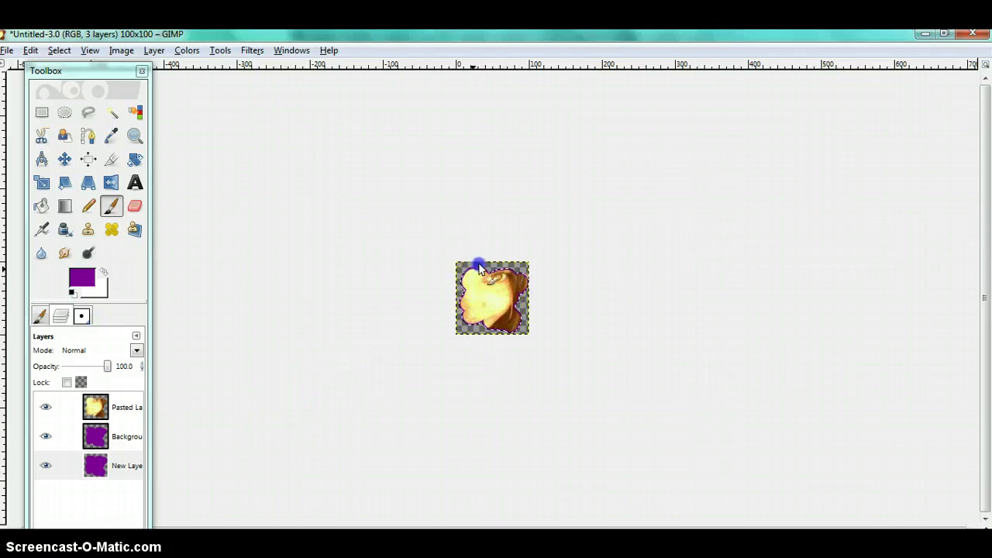
pyautogui.click(403, 352)
pyautogui.click(536, 299)
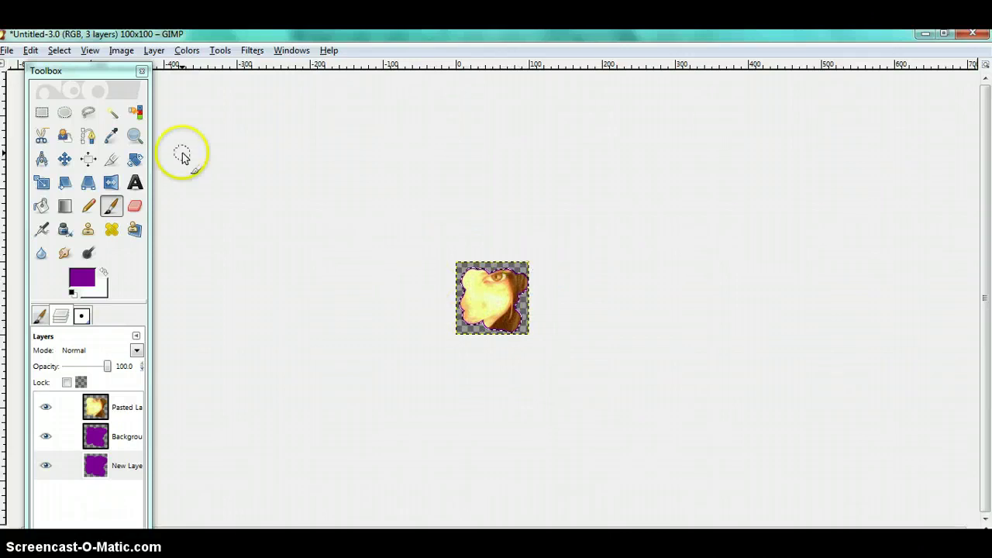
# Bring up the File menu to import an image as layers.
pyautogui.click(7, 51)
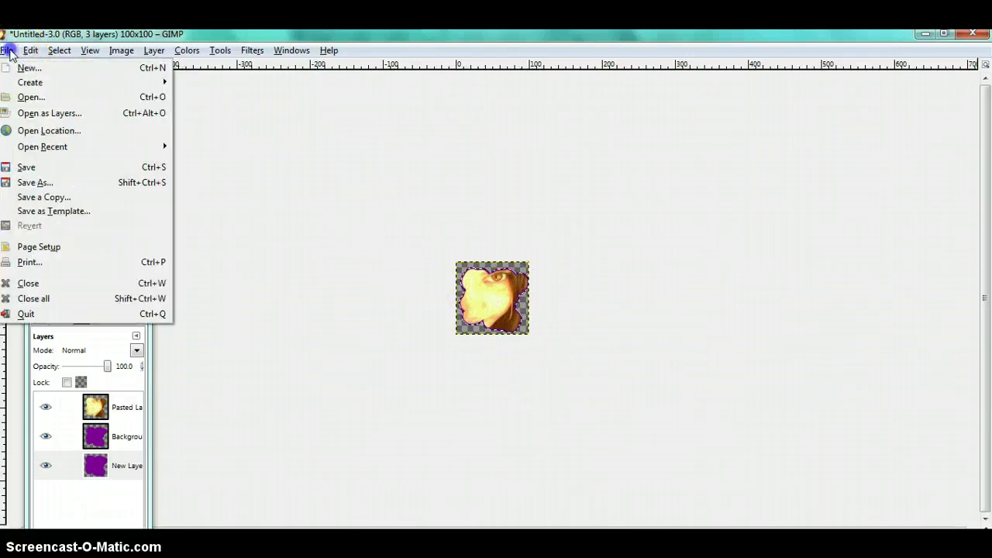
# Browse Downloads in Open as Layers, dismissing an unknown-file-type error from a wrong file.
pyautogui.click(73, 117)
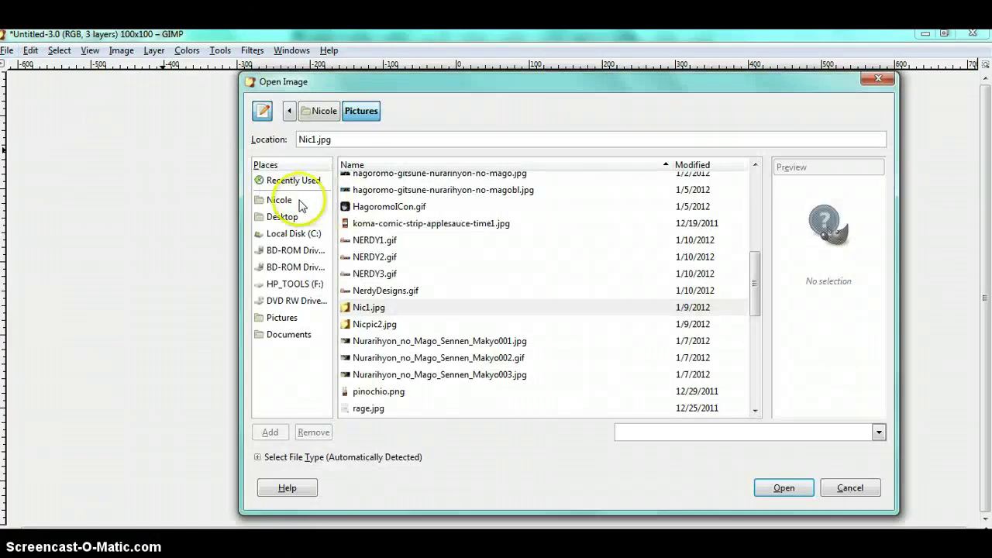
pyautogui.click(325, 111)
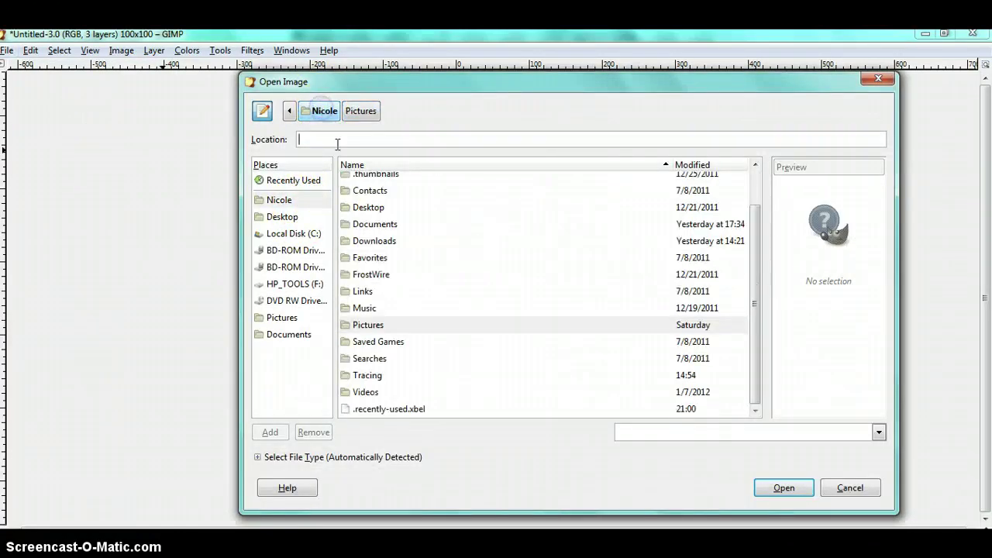
pyautogui.doubleClick(374, 241)
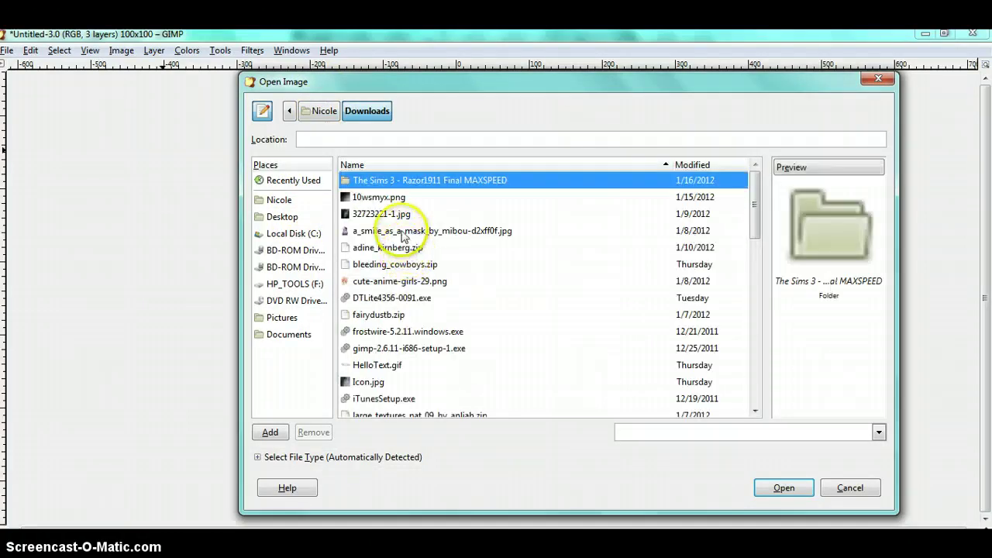
pyautogui.press('Down')
pyautogui.press('Down')
pyautogui.press('Down')
pyautogui.press('Down')
pyautogui.press('Down')
pyautogui.press('Down')
pyautogui.press('Down')
pyautogui.press('Down')
pyautogui.press('Down')
pyautogui.press('Down')
pyautogui.press('Down')
pyautogui.press('Down')
pyautogui.press('Down')
pyautogui.press('Down')
pyautogui.press('Down')
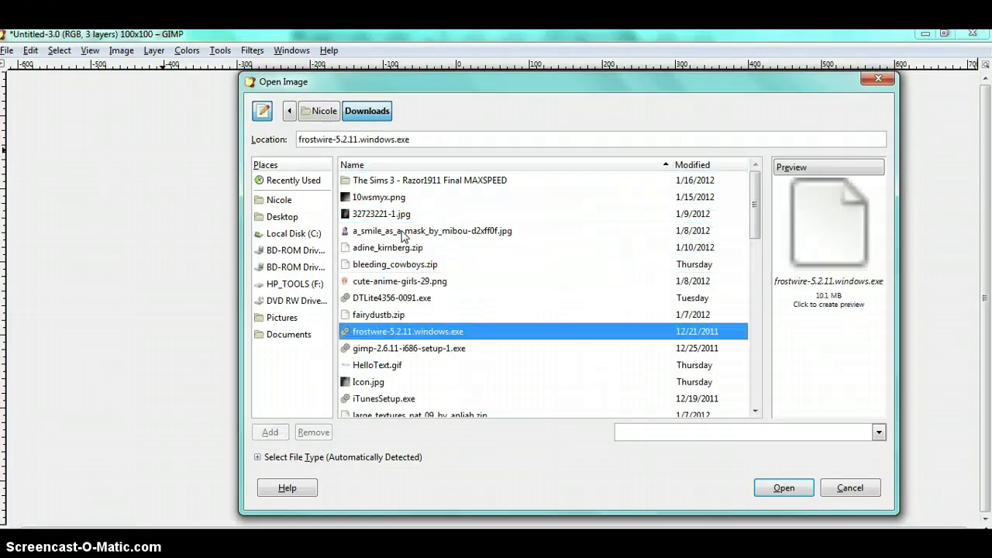
pyautogui.press('Down')
pyautogui.press('Down')
pyautogui.press('Down')
pyautogui.press('Down')
pyautogui.press('Down')
pyautogui.press('Down')
pyautogui.press('Down')
pyautogui.press('Down')
pyautogui.press('Down')
pyautogui.press('Down')
pyautogui.press('Down')
pyautogui.press('Down')
pyautogui.press('Down')
pyautogui.press('Down')
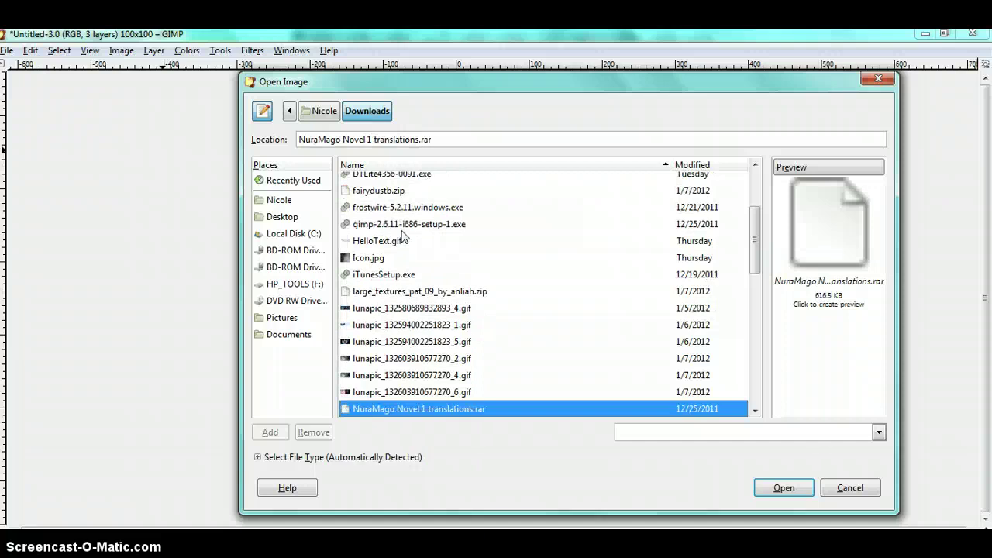
pyautogui.press('Down')
pyautogui.press('Up')
pyautogui.press('Up')
pyautogui.press('Down')
pyautogui.press('Down')
pyautogui.press('Down')
pyautogui.press('Down')
pyautogui.press('Down')
pyautogui.press('Down')
pyautogui.press('Down')
pyautogui.press('Down')
pyautogui.press('Up')
pyautogui.press('Up')
pyautogui.press('Down')
pyautogui.press('Down')
pyautogui.press('End')
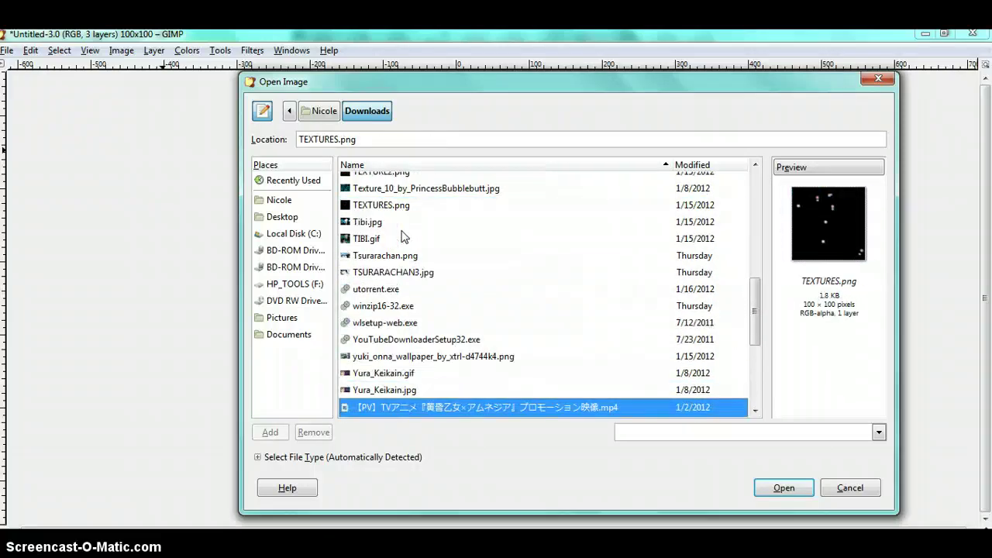
pyautogui.press('Return')
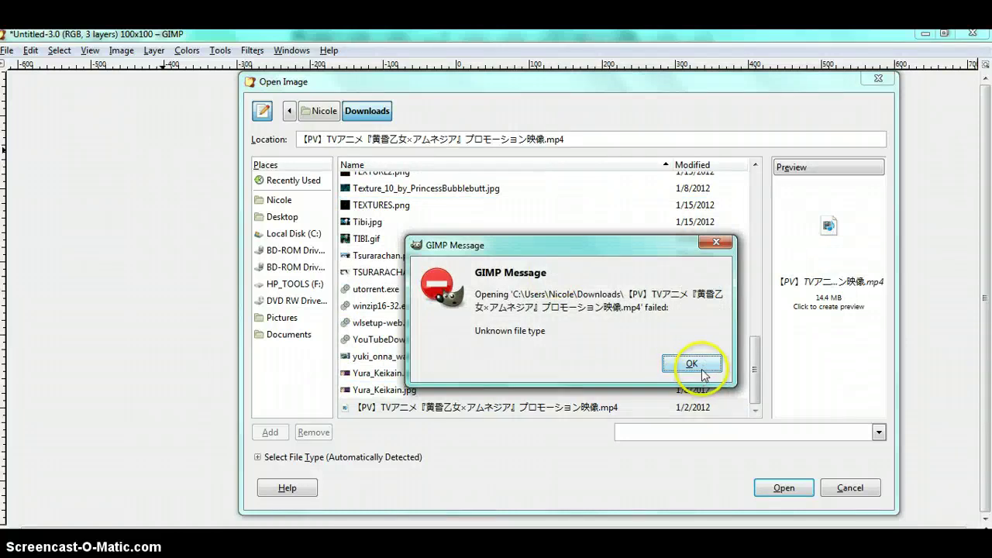
pyautogui.click(698, 363)
# Pick TEXTURE2.png and open it as a new layer.
pyautogui.click(385, 341)
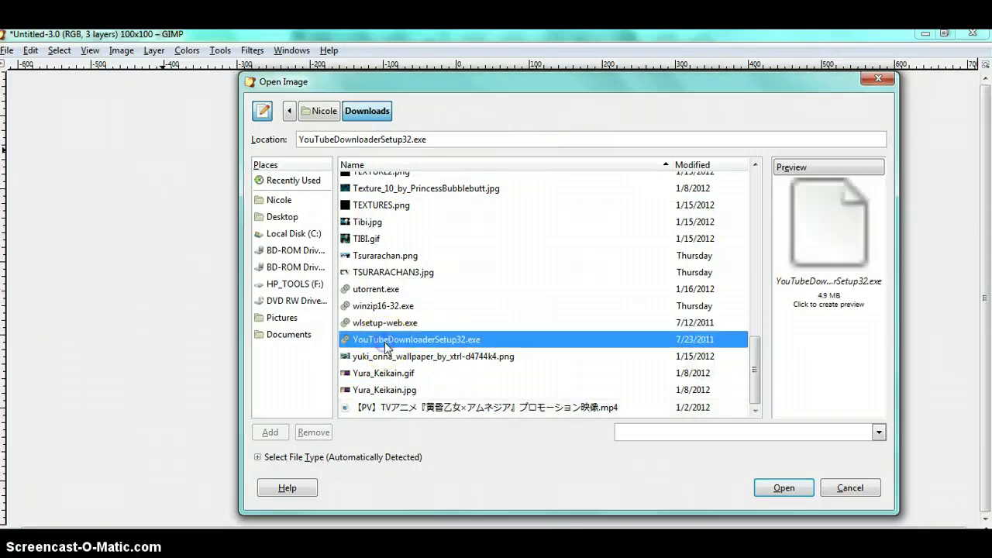
pyautogui.press('Up')
pyautogui.press('Up')
pyautogui.press('Up')
pyautogui.press('Up')
pyautogui.press('Up')
pyautogui.press('Up')
pyautogui.press('Up')
pyautogui.press('Up')
pyautogui.press('Up')
pyautogui.press('Up')
pyautogui.press('Up')
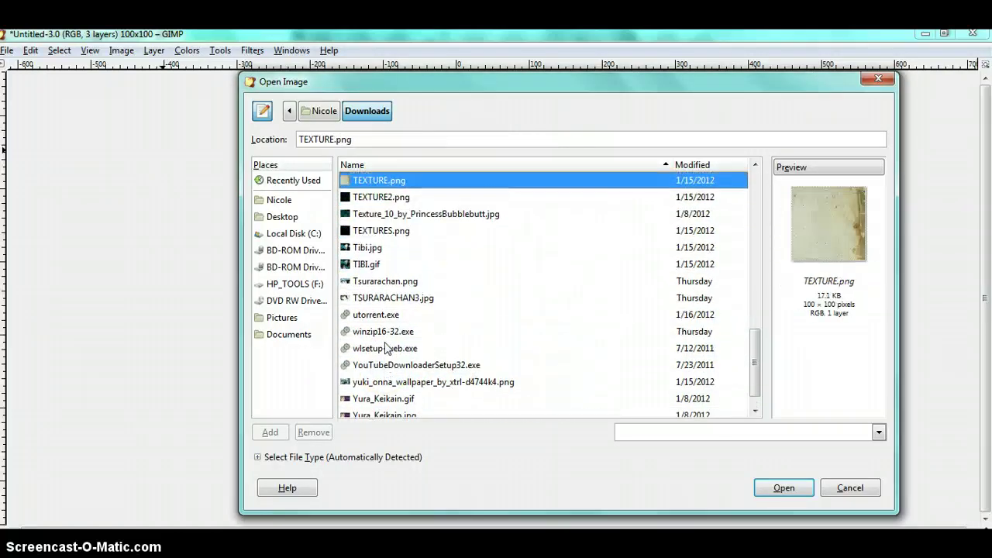
pyautogui.press('Down')
pyautogui.press('Down')
pyautogui.press('Down')
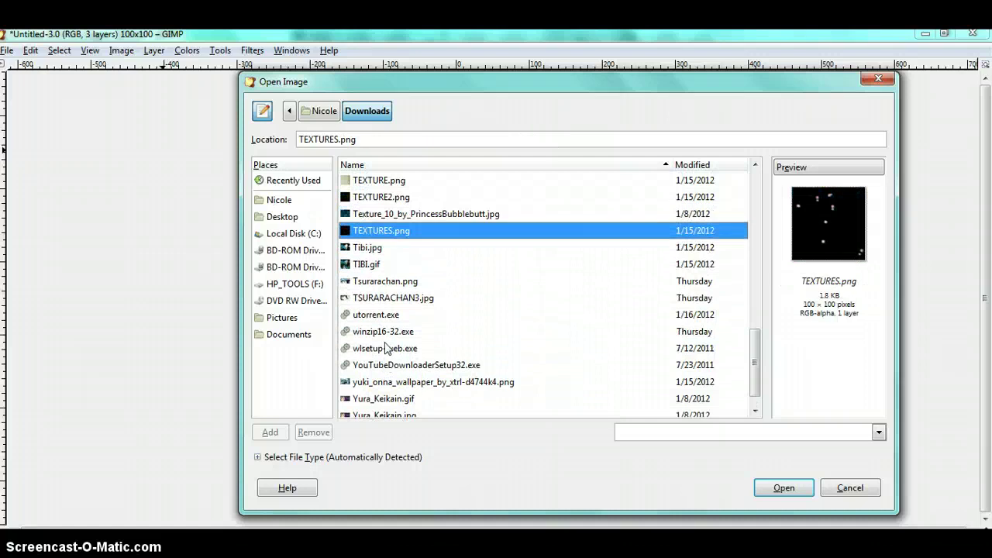
pyautogui.press('Up')
pyautogui.press('Up')
pyautogui.press('Return')
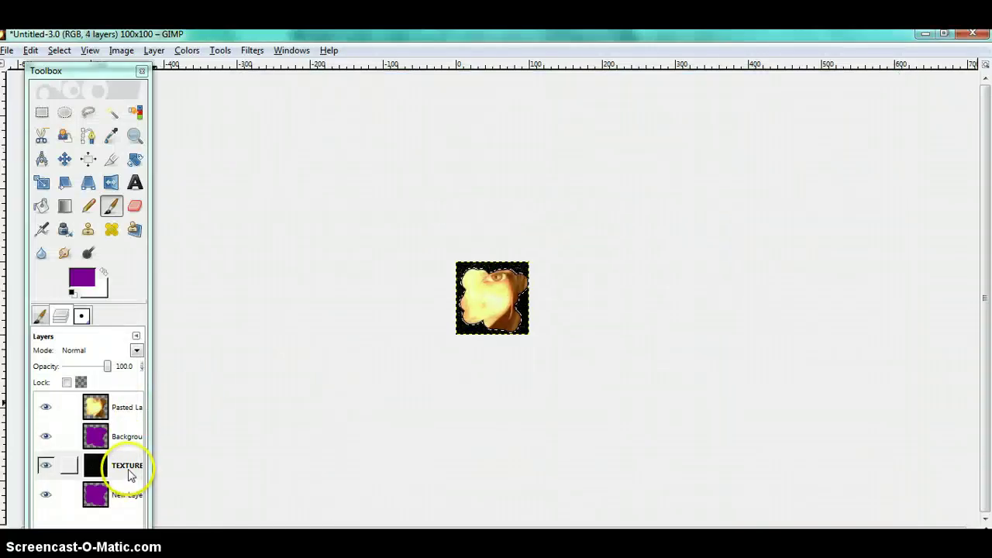
# Move TEXTURE to the top and select the area outside the Pasted Layer's shape.
pyautogui.moveTo(129, 474); pyautogui.dragTo(126, 400)
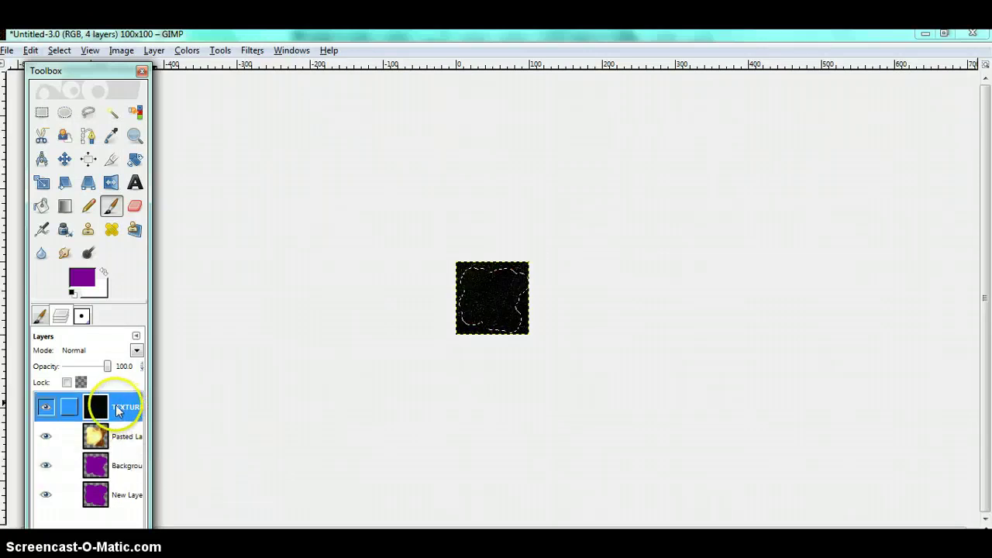
pyautogui.rightClick(113, 438)
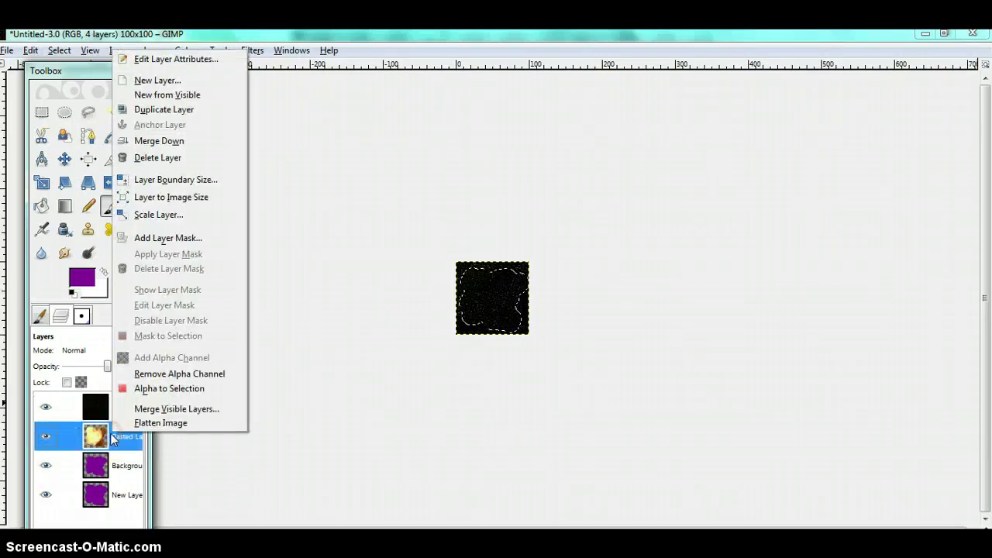
pyautogui.click(147, 392)
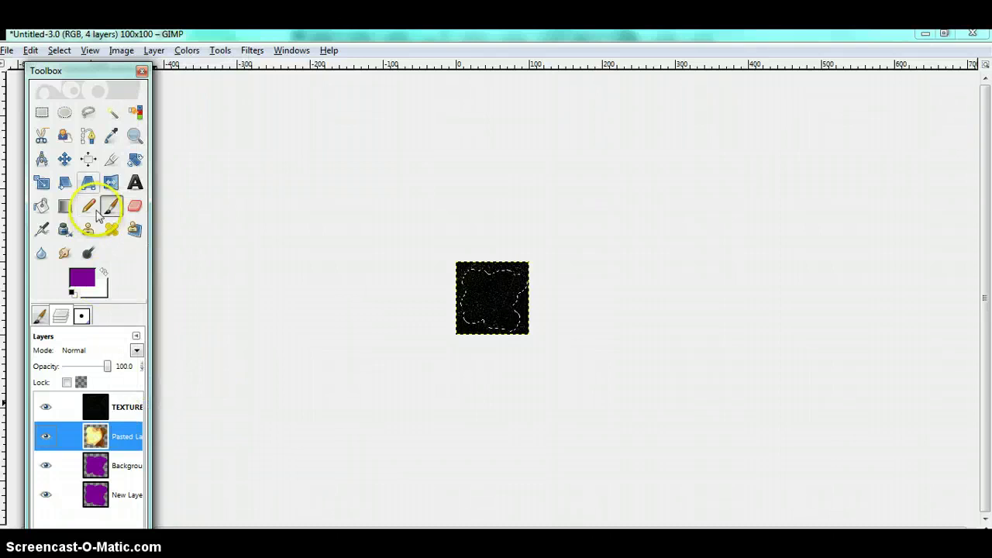
pyautogui.click(53, 53)
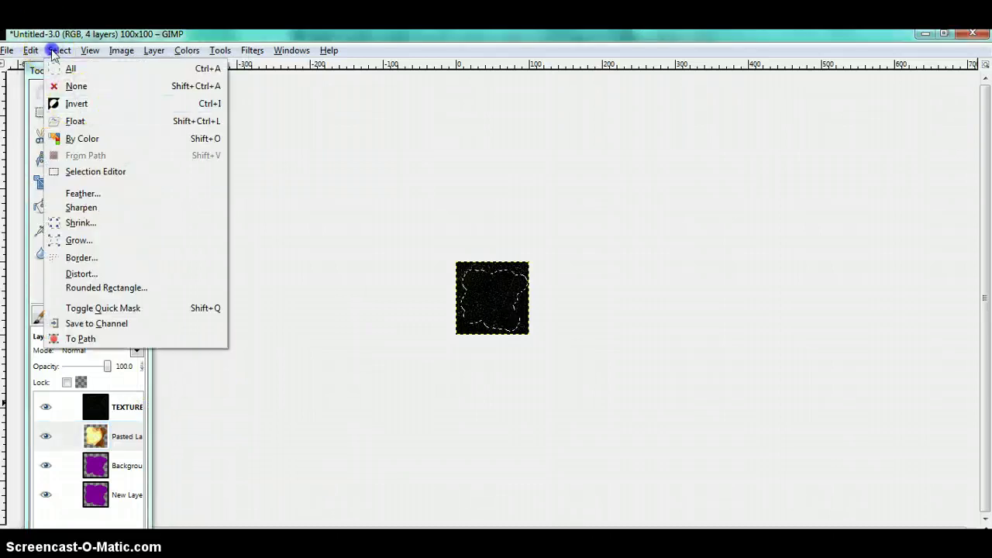
pyautogui.click(78, 102)
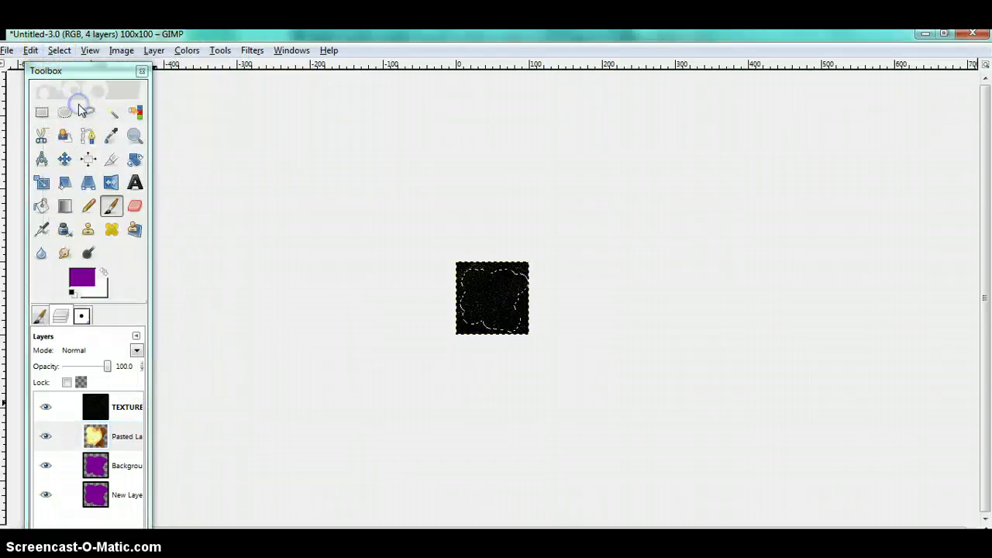
pyautogui.click(136, 206)
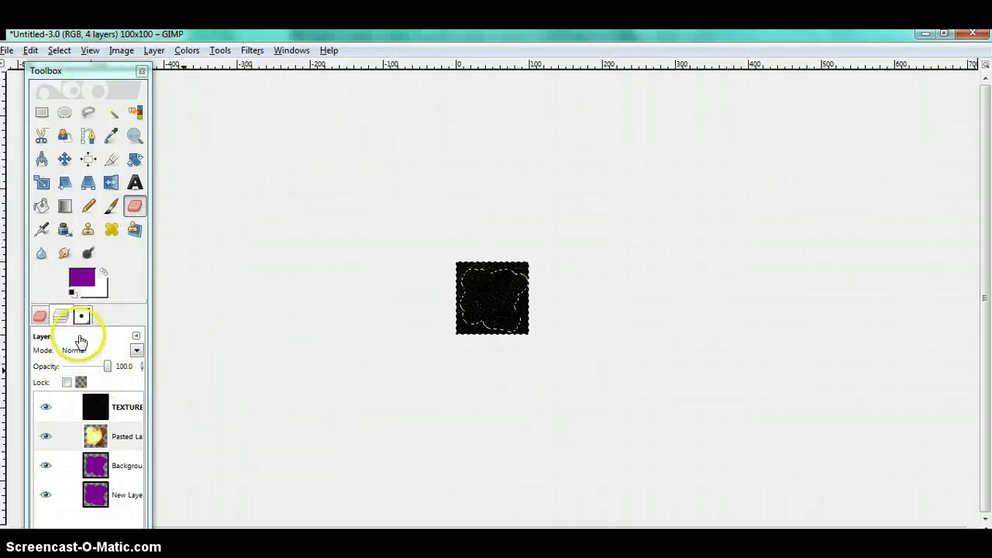
# Set a layer to Screen mode, undo a test erase, and add an alpha channel to TEXTURE.
pyautogui.click(88, 351)
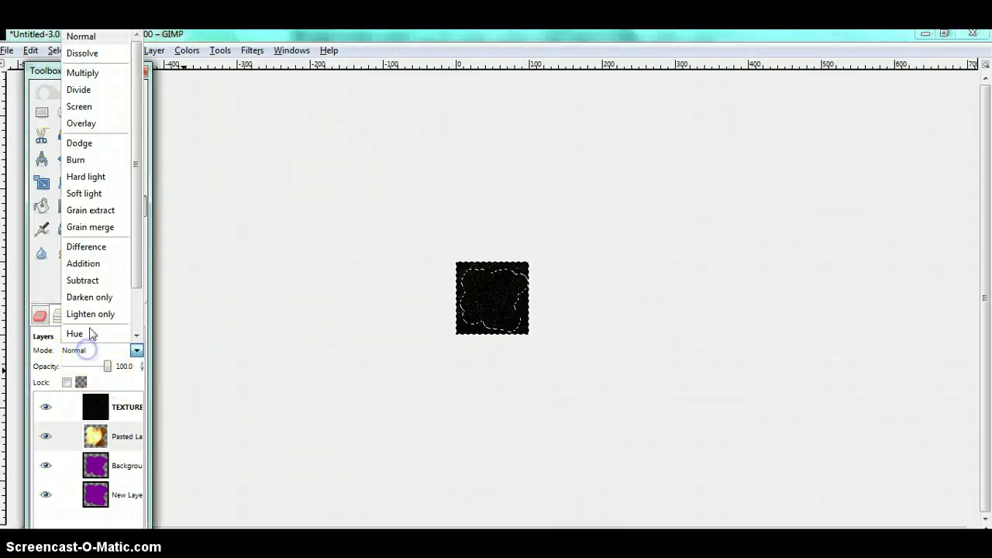
pyautogui.click(103, 107)
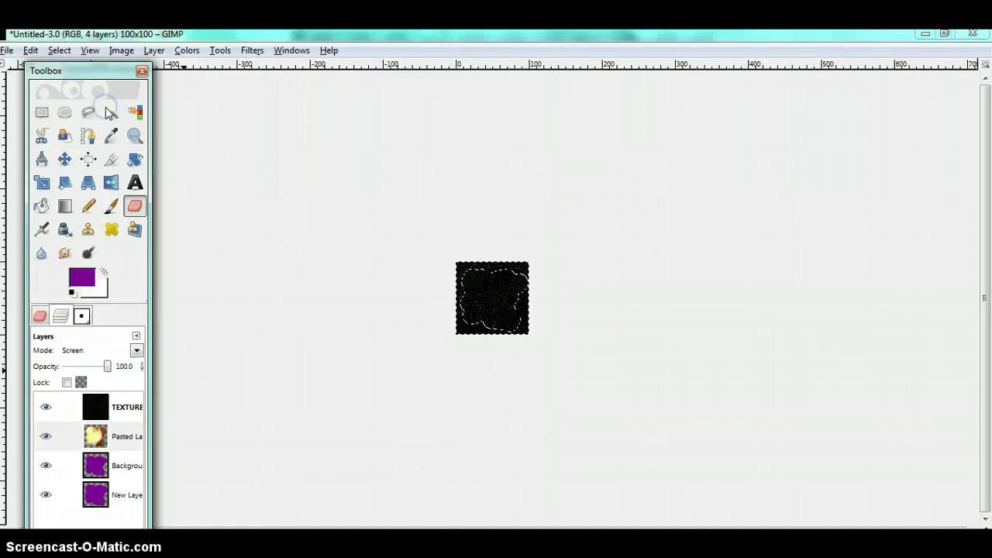
pyautogui.click(97, 406)
pyautogui.moveTo(461, 271); pyautogui.dragTo(479, 266)
pyautogui.moveTo(500, 326)
pyautogui.mouseDown()
pyautogui.moveTo(549, 325)
pyautogui.moveTo(526, 346)
pyautogui.mouseUp()
pyautogui.hotkey('ctrl', 'z')
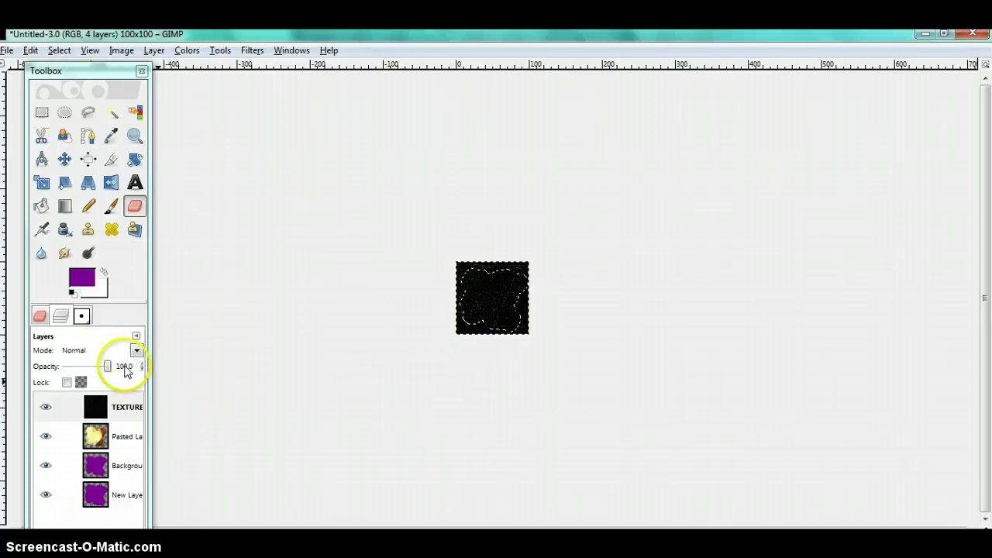
pyautogui.click(107, 407)
pyautogui.rightClick(108, 407)
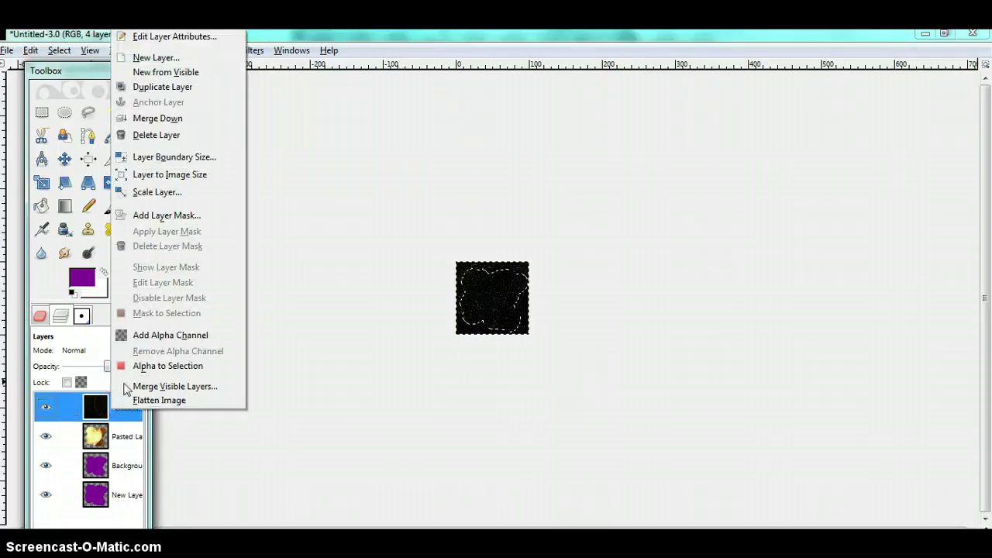
pyautogui.click(160, 334)
# Erase TEXTURE2 outside the blob and blend the layer in Screen mode.
pyautogui.moveTo(456, 284)
pyautogui.mouseDown()
pyautogui.moveTo(505, 242)
pyautogui.moveTo(406, 342)
pyautogui.moveTo(534, 264)
pyautogui.moveTo(588, 263)
pyautogui.mouseUp()
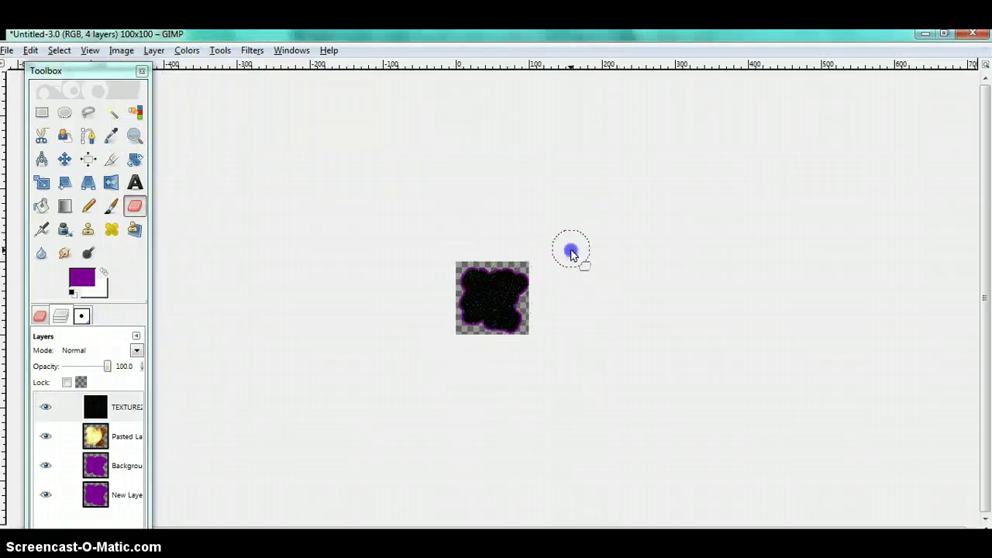
pyautogui.click(136, 350)
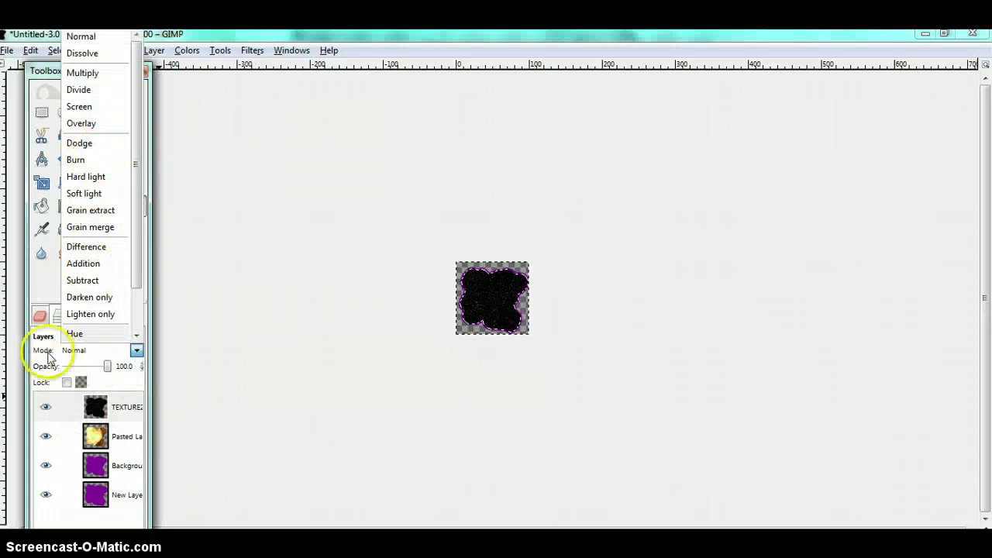
pyautogui.click(84, 107)
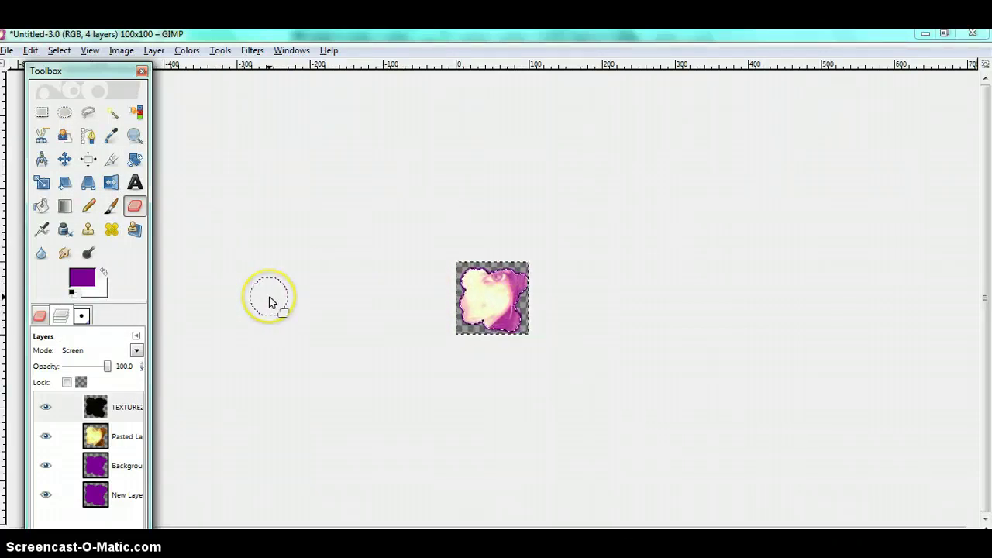
pyautogui.click(133, 139)
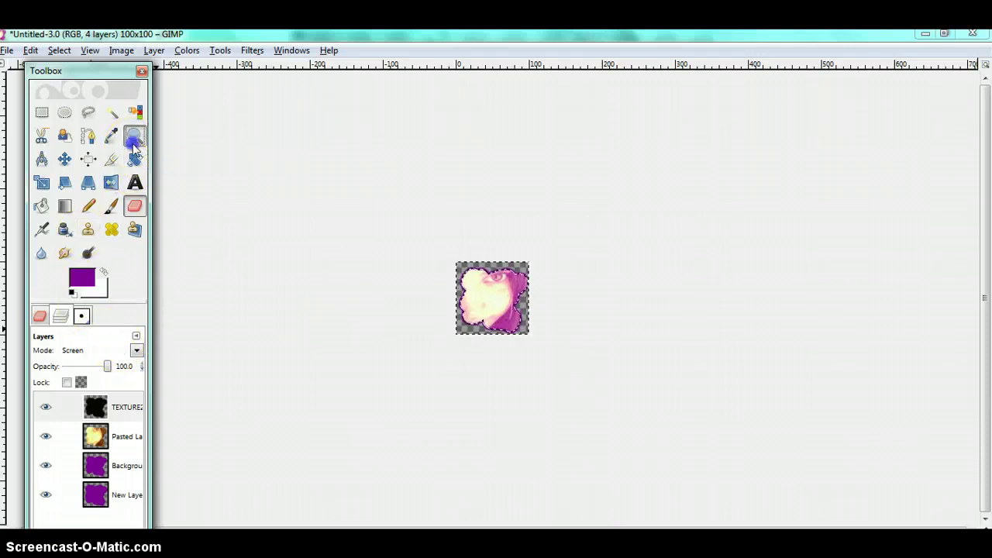
pyautogui.click(40, 315)
pyautogui.click(69, 379)
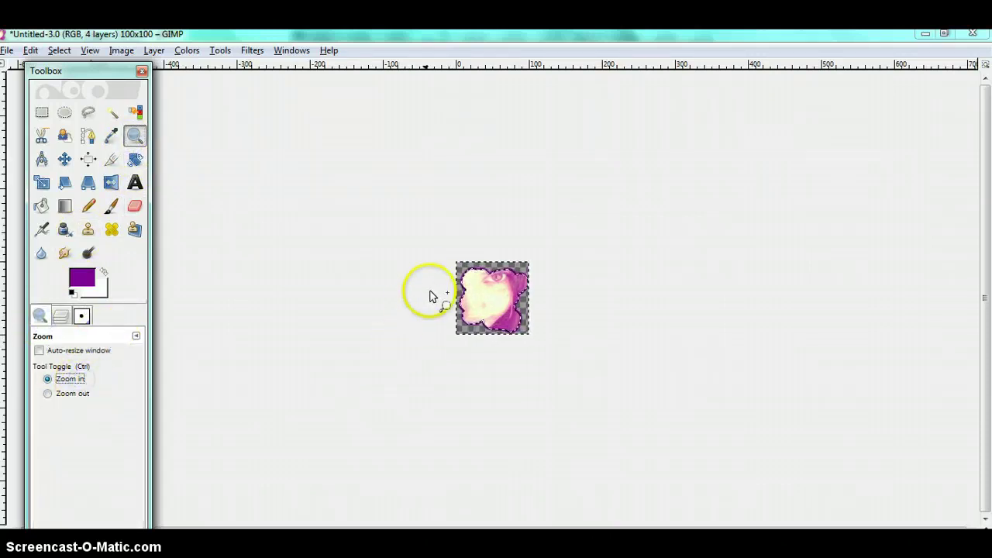
pyautogui.moveTo(456, 262); pyautogui.dragTo(536, 356)
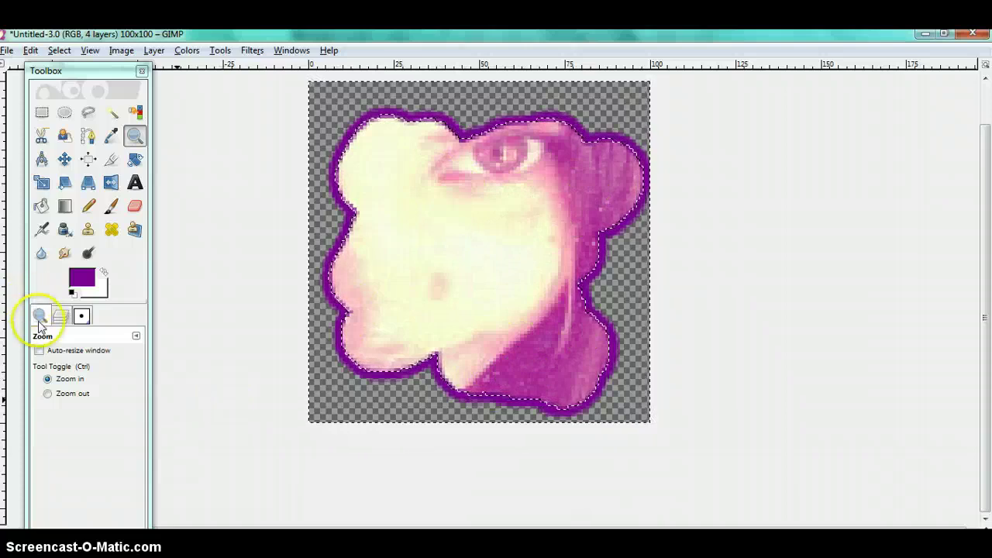
pyautogui.click(49, 394)
pyautogui.click(420, 292)
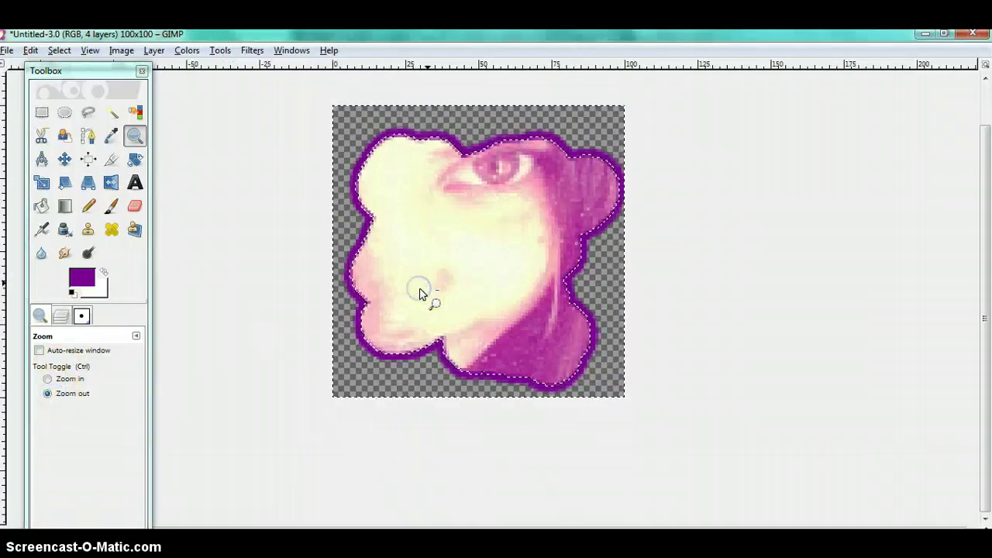
pyautogui.click(419, 290)
pyautogui.click(420, 291)
pyautogui.click(419, 291)
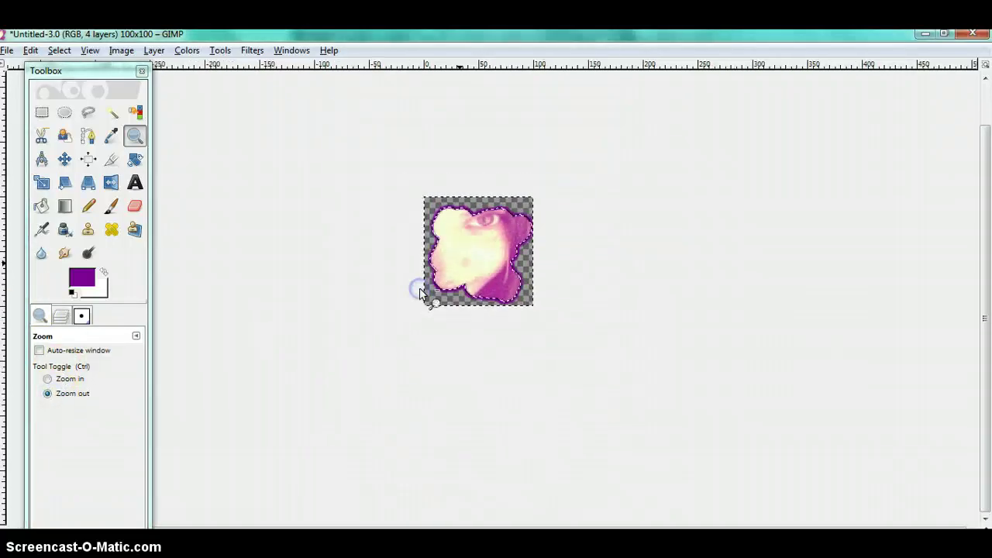
pyautogui.click(419, 291)
pyautogui.click(419, 291)
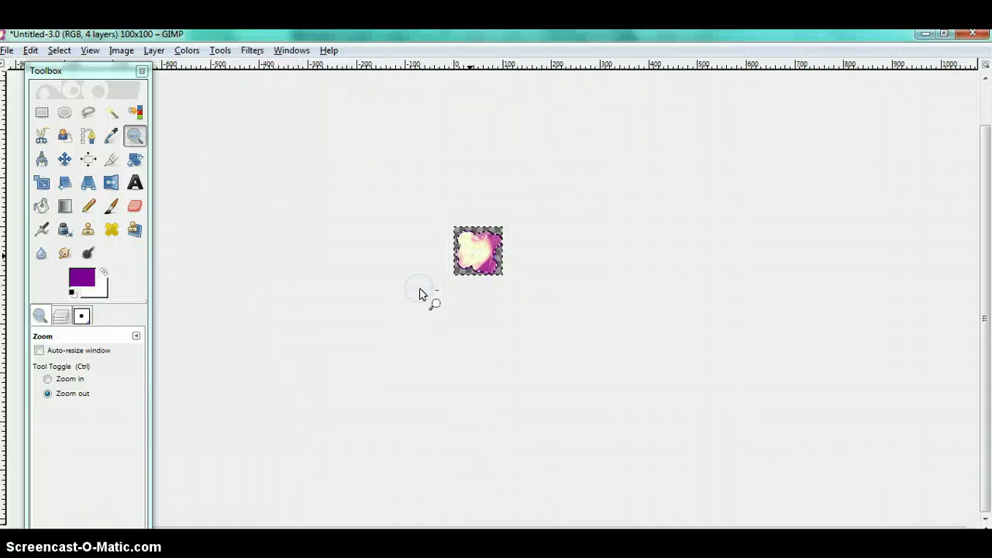
pyautogui.click(100, 382)
pyautogui.click(324, 343)
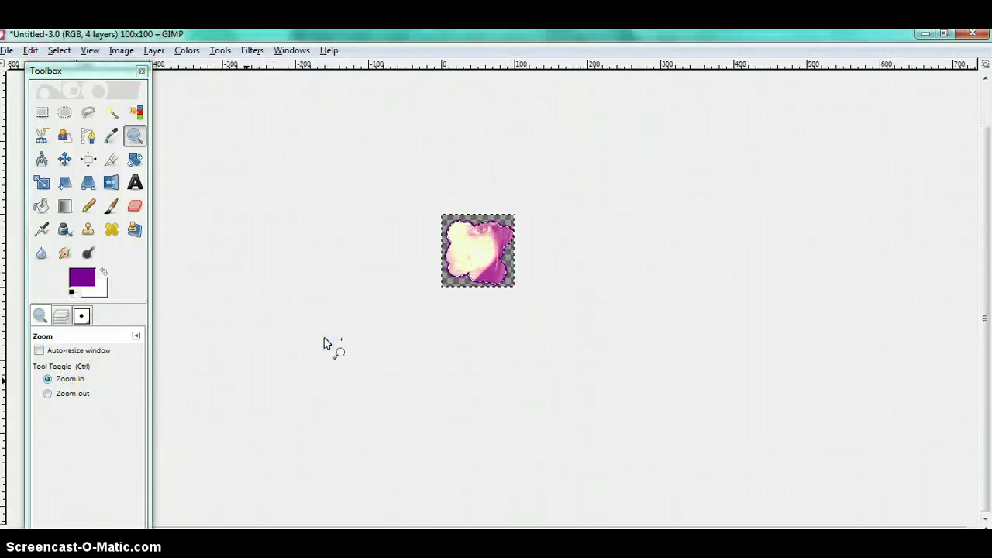
pyautogui.click(61, 316)
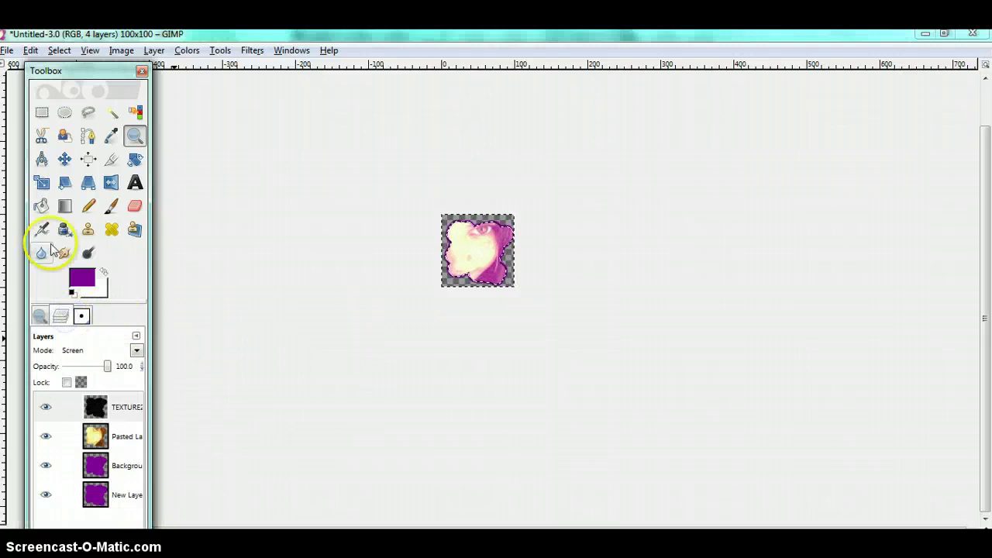
# Open 10wsmyx.png from Downloads as a new top layer and make that layer active.
pyautogui.click(6, 50)
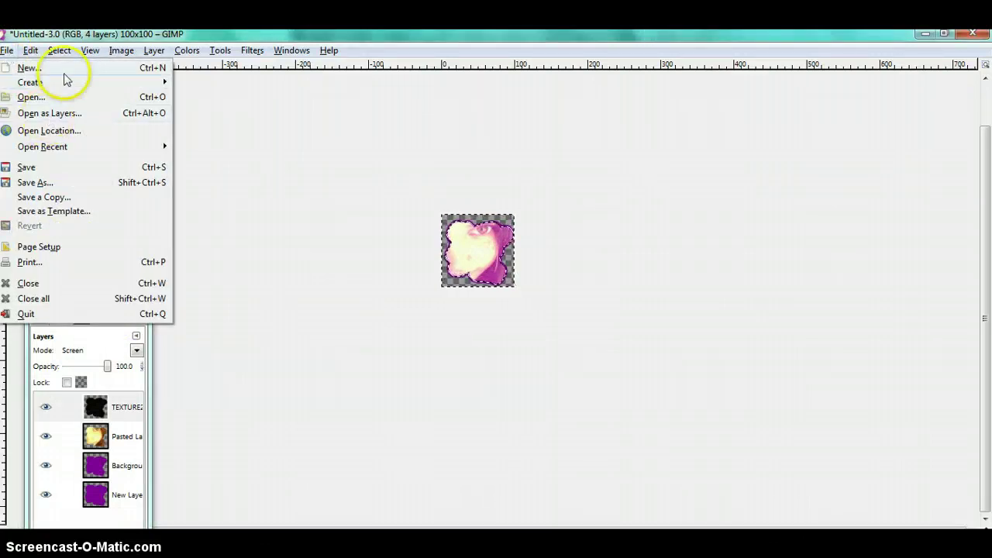
pyautogui.click(73, 99)
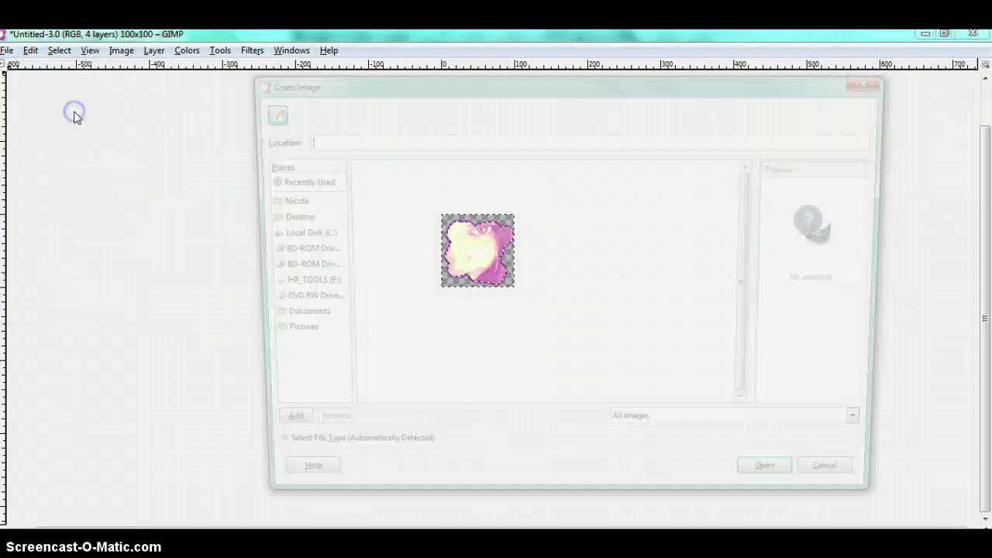
pyautogui.click(392, 212)
pyautogui.press('Up')
pyautogui.press('Up')
pyautogui.press('Up')
pyautogui.press('Up')
pyautogui.press('Up')
pyautogui.press('Up')
pyautogui.press('Up')
pyautogui.press('Up')
pyautogui.press('Up')
pyautogui.press('Up')
pyautogui.press('Up')
pyautogui.press('Up')
pyautogui.press('Up')
pyautogui.press('Up')
pyautogui.press('Up')
pyautogui.press('Up')
pyautogui.press('Up')
pyautogui.press('Up')
pyautogui.press('Up')
pyautogui.press('Up')
pyautogui.press('Up')
pyautogui.press('Up')
pyautogui.press('Up')
pyautogui.press('Up')
pyautogui.press('Up')
pyautogui.press('Up')
pyautogui.press('Up')
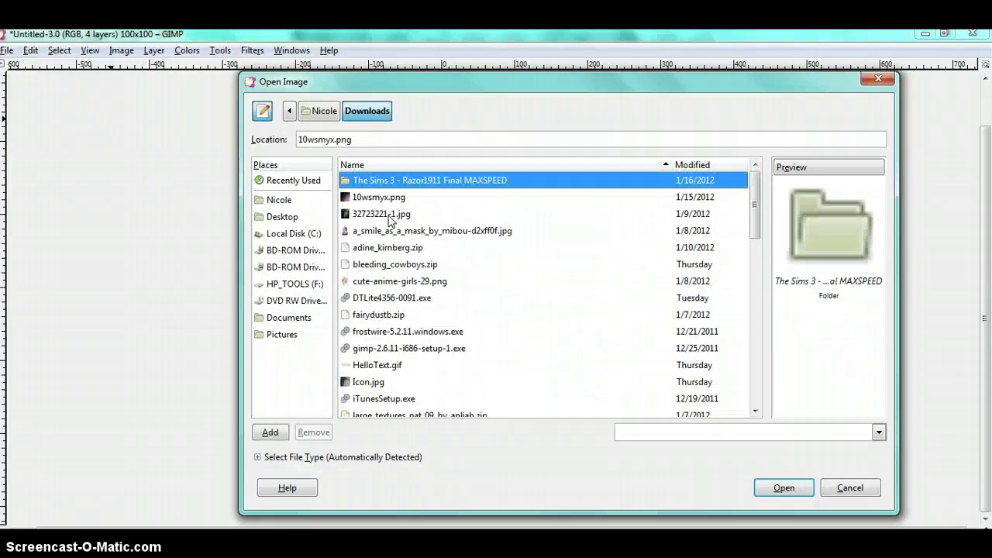
pyautogui.press('Down')
pyautogui.press('Return')
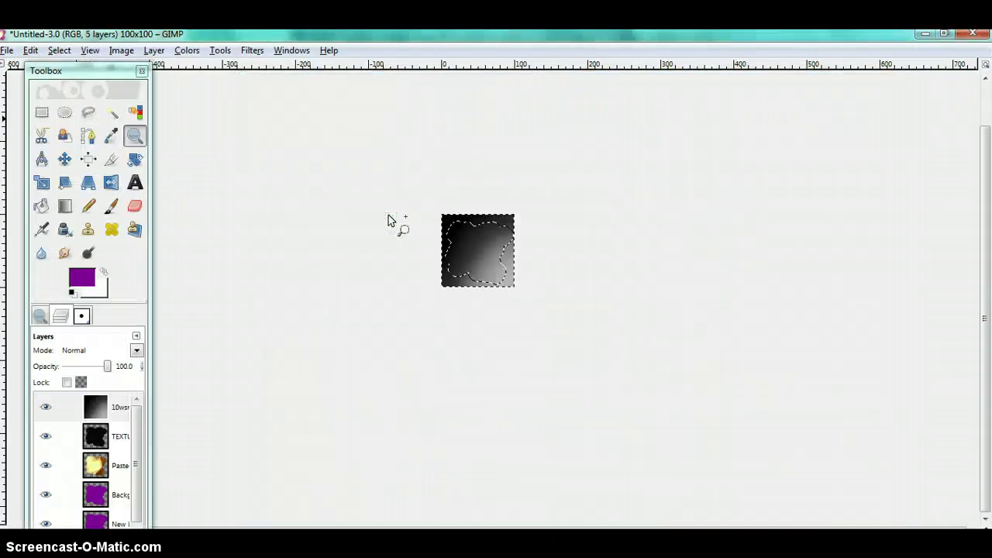
pyautogui.click(103, 427)
pyautogui.click(111, 404)
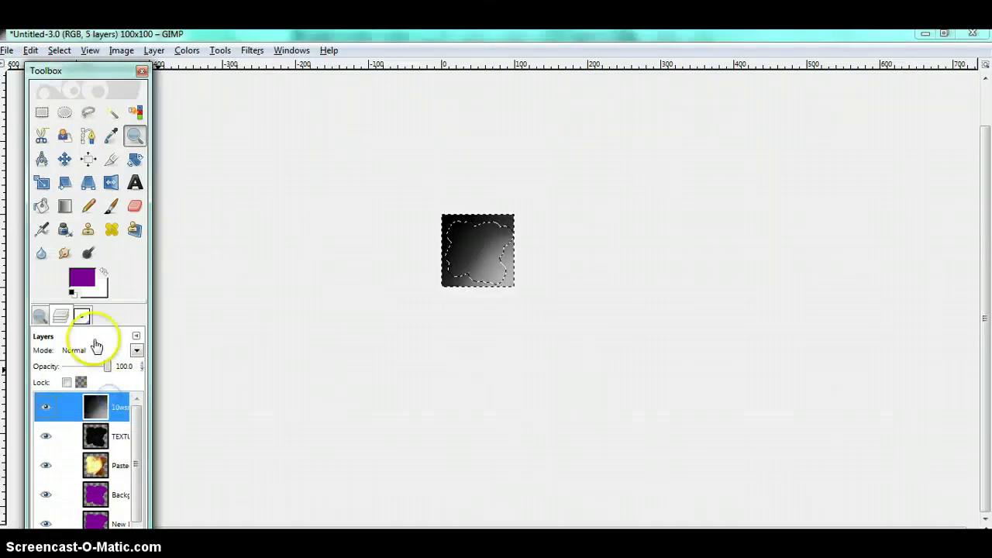
# Erase the 10wsmyx layer around the blob and over the centre, and set its mode to Screen.
pyautogui.click(136, 207)
pyautogui.moveTo(421, 206)
pyautogui.mouseDown()
pyautogui.moveTo(424, 240)
pyautogui.moveTo(574, 160)
pyautogui.moveTo(412, 312)
pyautogui.moveTo(421, 338)
pyautogui.mouseUp()
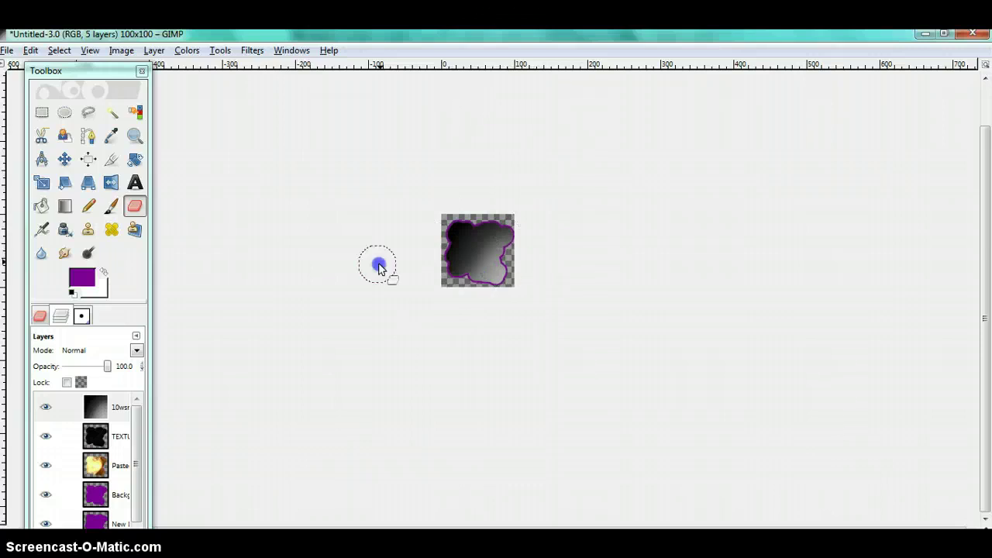
pyautogui.click(136, 350)
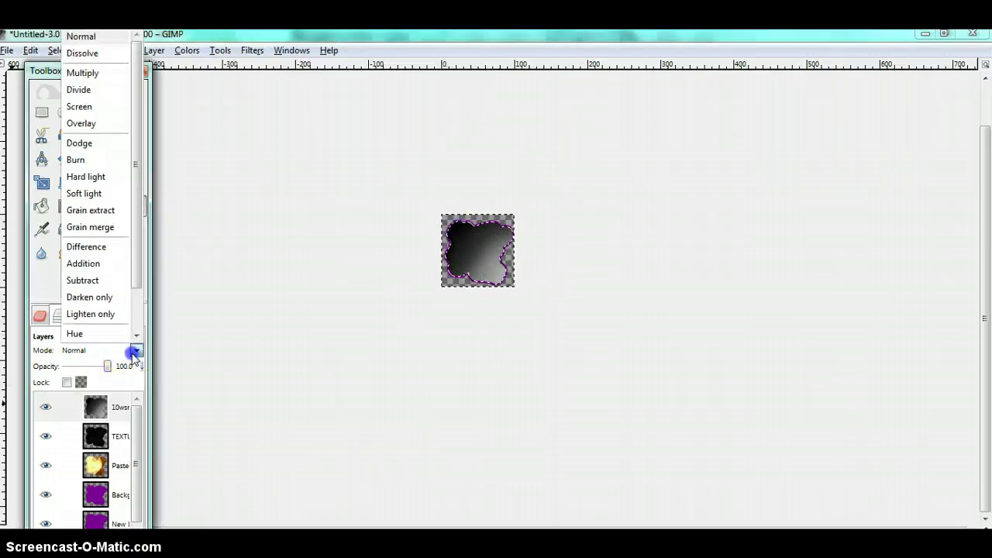
pyautogui.click(92, 107)
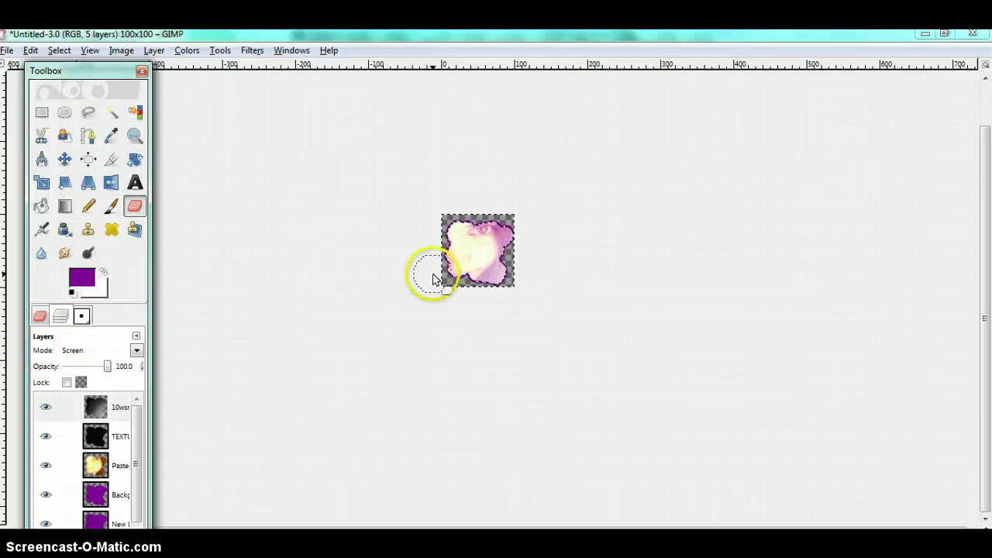
pyautogui.moveTo(500, 281)
pyautogui.mouseDown()
pyautogui.moveTo(472, 237)
pyautogui.moveTo(472, 251)
pyautogui.mouseUp()
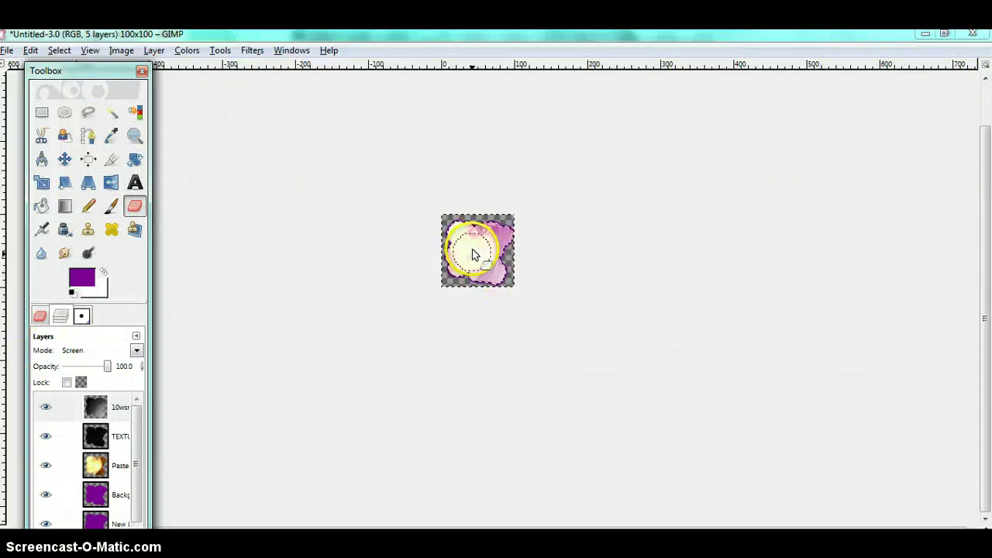
# Set the Flip tool to Vertical and flip the top texture layer upside down.
pyautogui.click(111, 186)
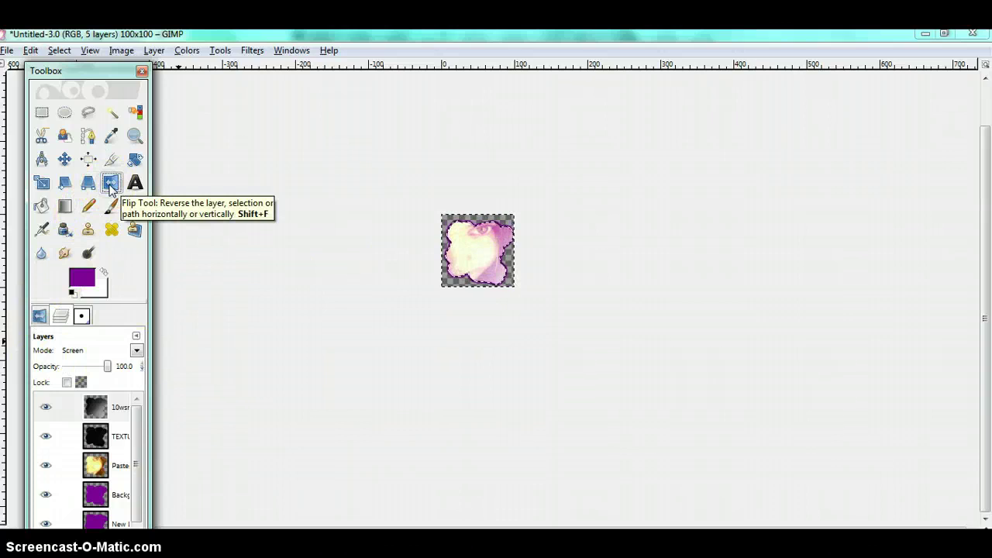
pyautogui.click(65, 253)
pyautogui.click(113, 186)
pyautogui.click(38, 316)
pyautogui.click(78, 398)
pyautogui.click(438, 279)
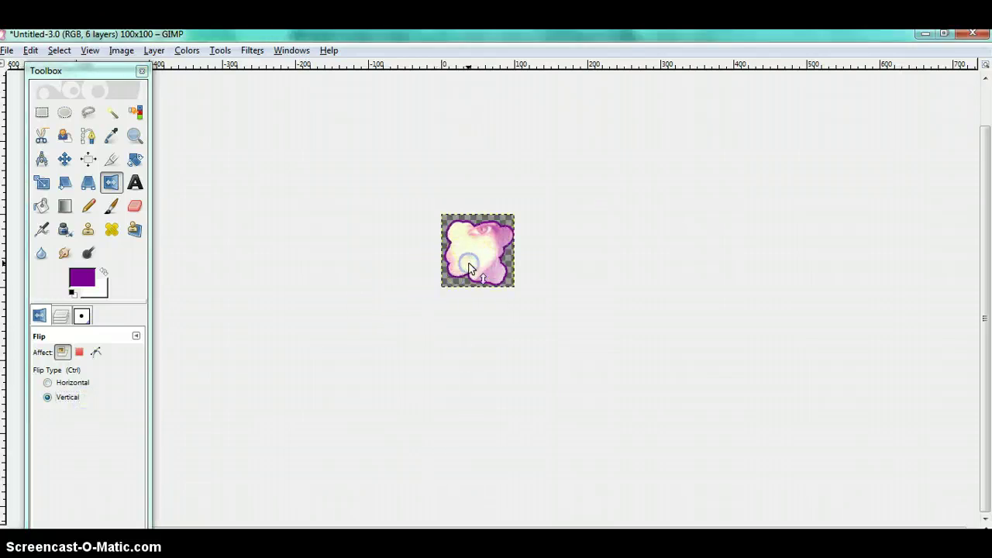
# Anchor the flipped floating layer back into the texture layer with Ctrl+H.
pyautogui.click(75, 318)
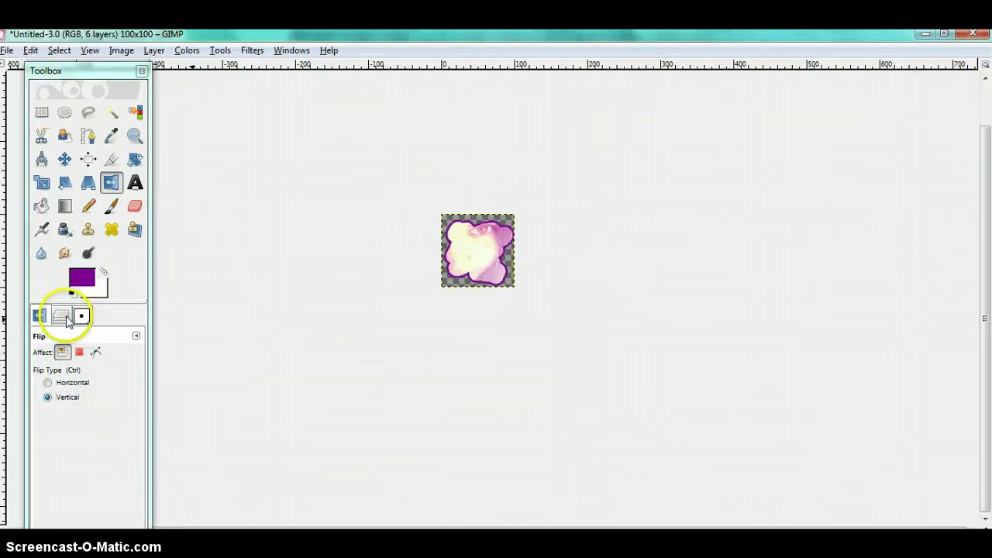
pyautogui.click(64, 316)
pyautogui.click(113, 413)
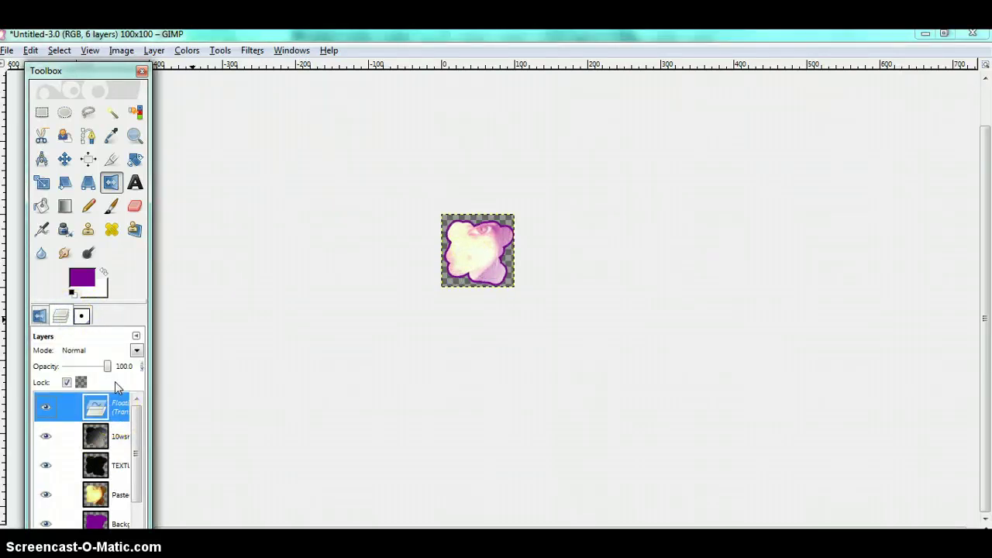
pyautogui.click(116, 411)
pyautogui.hotkey('ctrl', 'h')
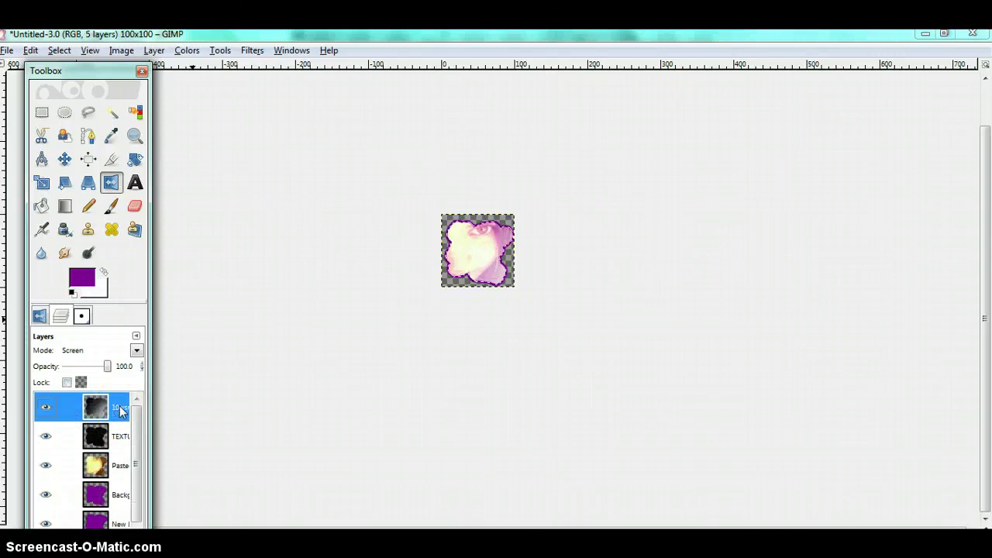
# Flip the texture layer vertically again and anchor the new floating layer.
pyautogui.click(119, 411)
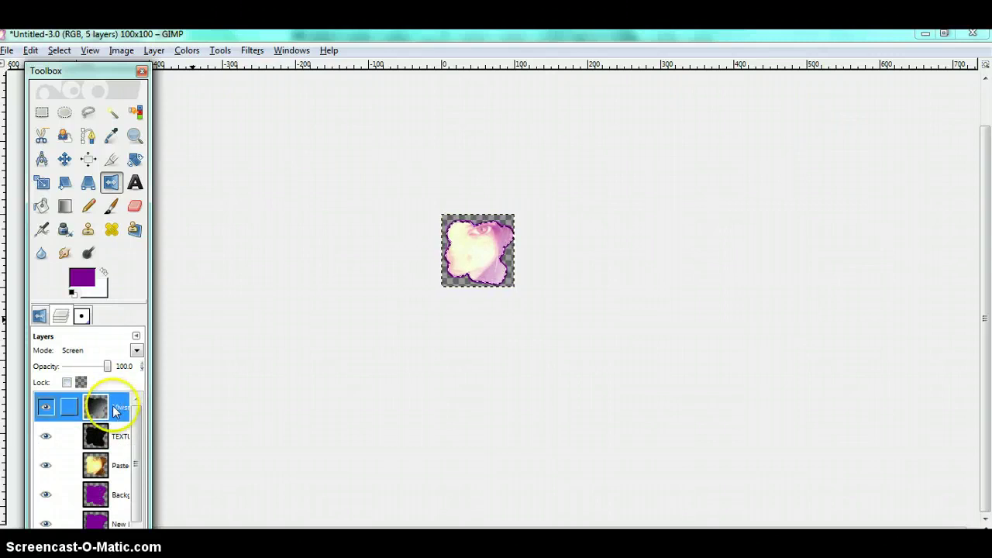
pyautogui.click(464, 252)
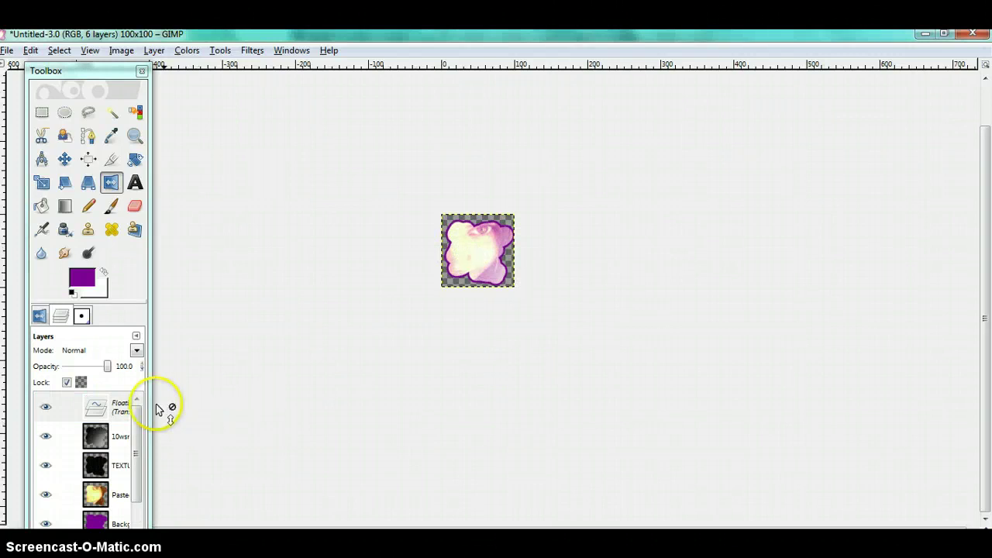
pyautogui.click(112, 413)
pyautogui.hotkey('ctrl', 'h')
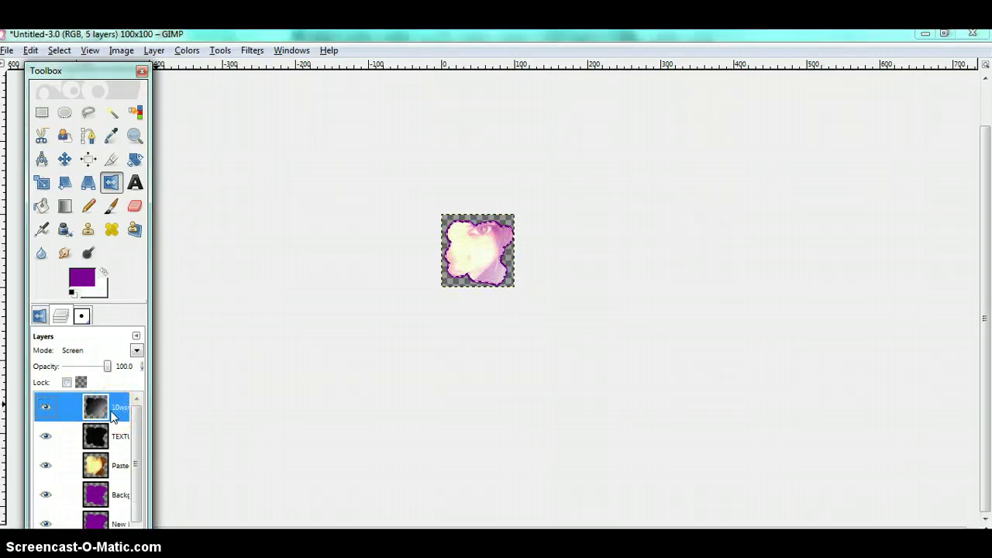
# Flip the texture layer several more times to adjust where the pale glow falls.
pyautogui.click(68, 382)
pyautogui.click(39, 318)
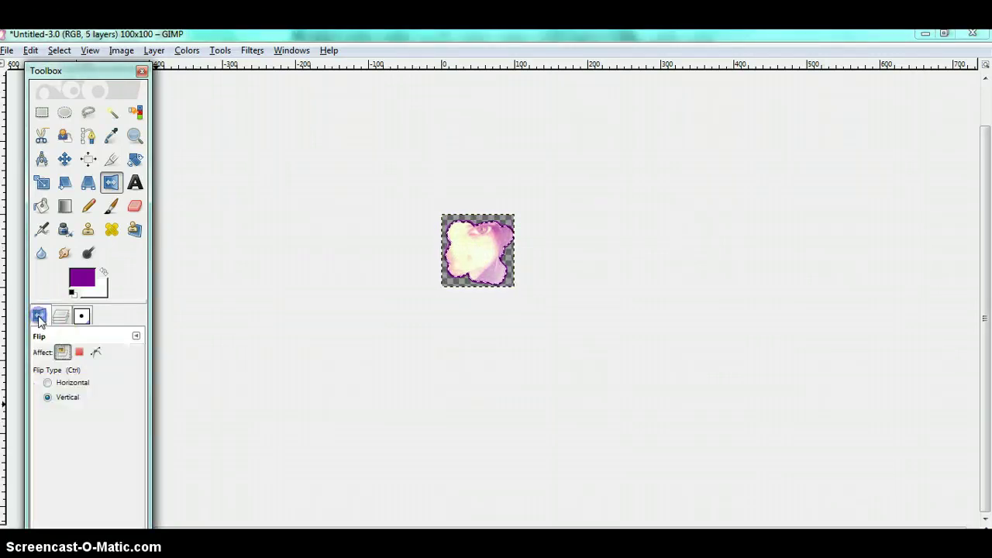
pyautogui.click(59, 316)
pyautogui.moveTo(96, 403); pyautogui.dragTo(157, 413)
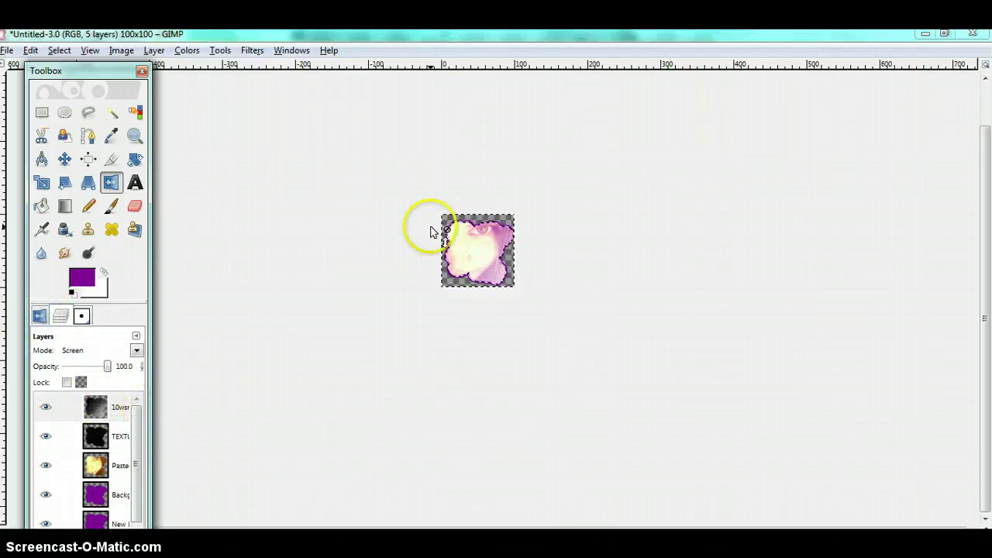
pyautogui.click(459, 245)
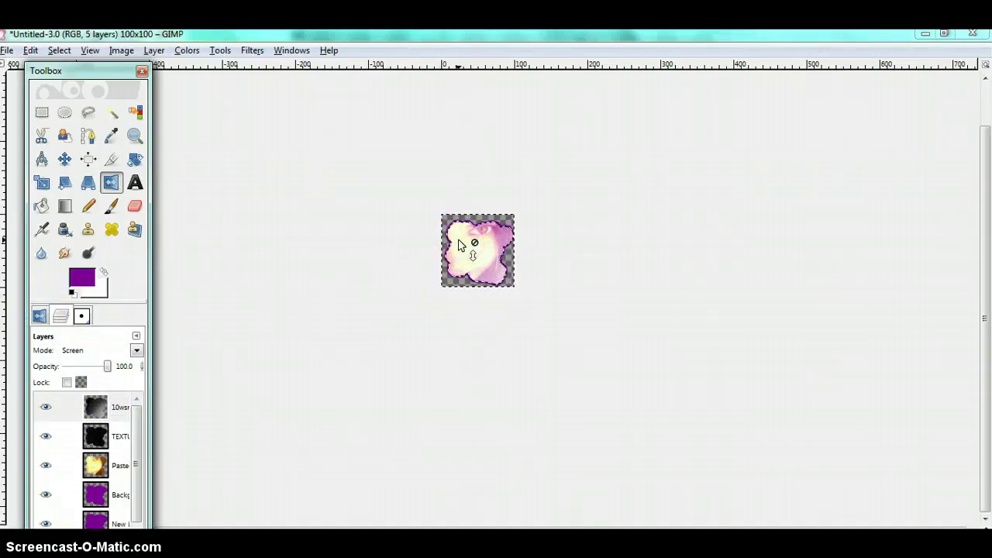
pyautogui.click(452, 223)
pyautogui.click(428, 250)
pyautogui.click(478, 288)
pyautogui.click(466, 273)
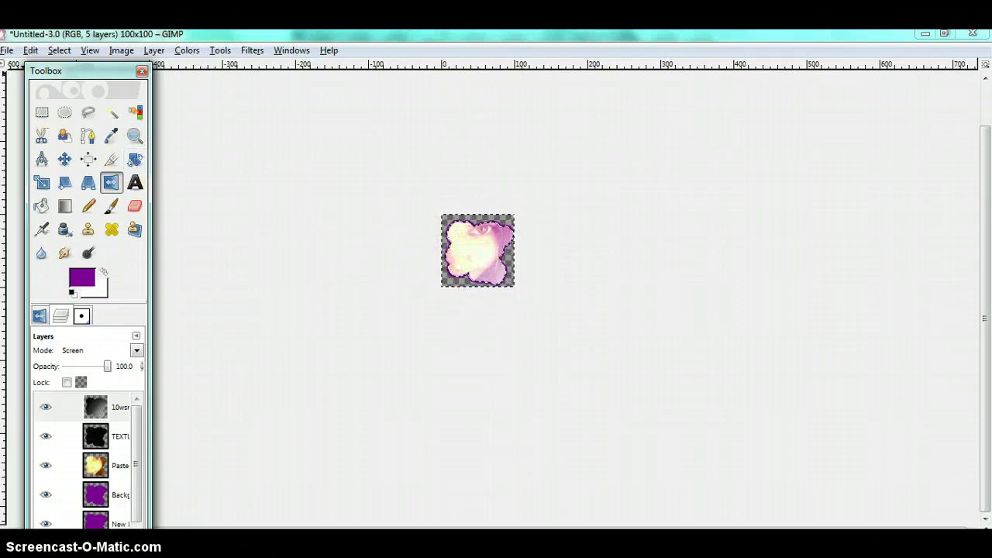
# Name the image Icon33.gif and choose the Pictures/GIMP folder in Save As.
pyautogui.click(6, 51)
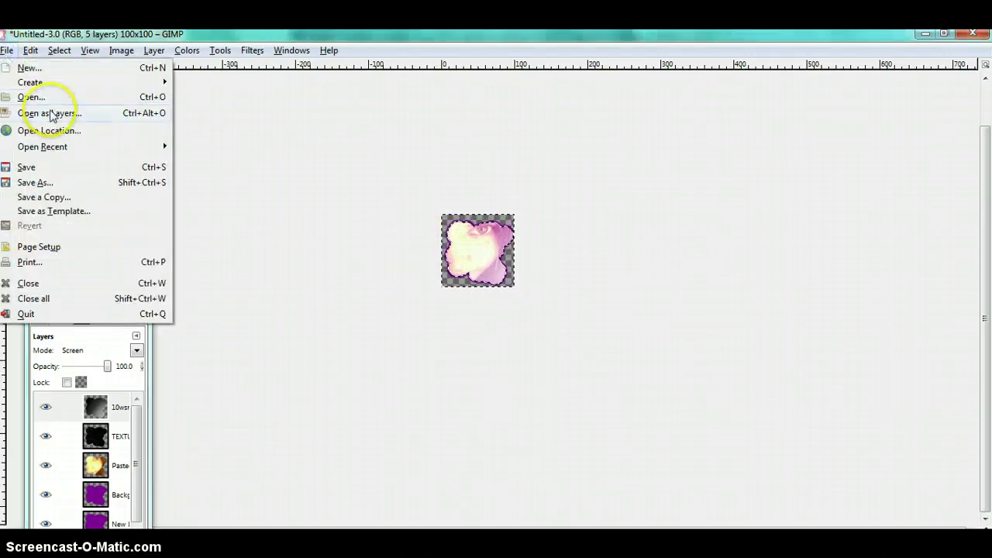
pyautogui.click(74, 183)
pyautogui.click(429, 262)
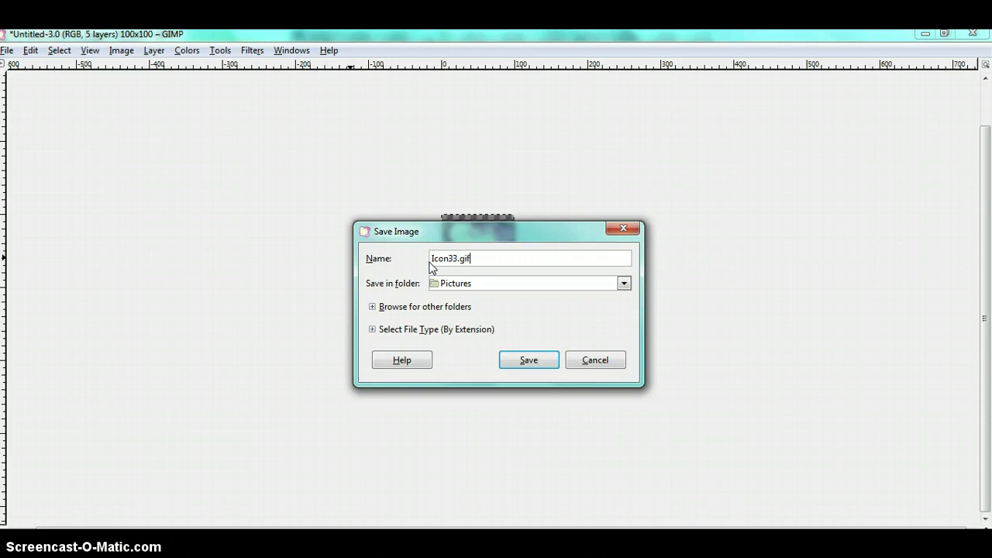
pyautogui.click(448, 284)
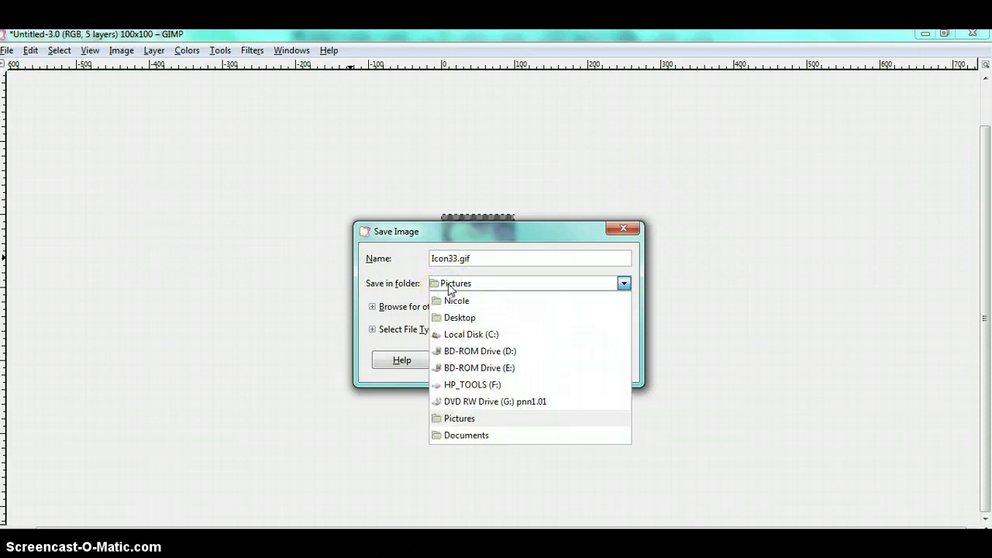
pyautogui.click(450, 285)
pyautogui.click(432, 308)
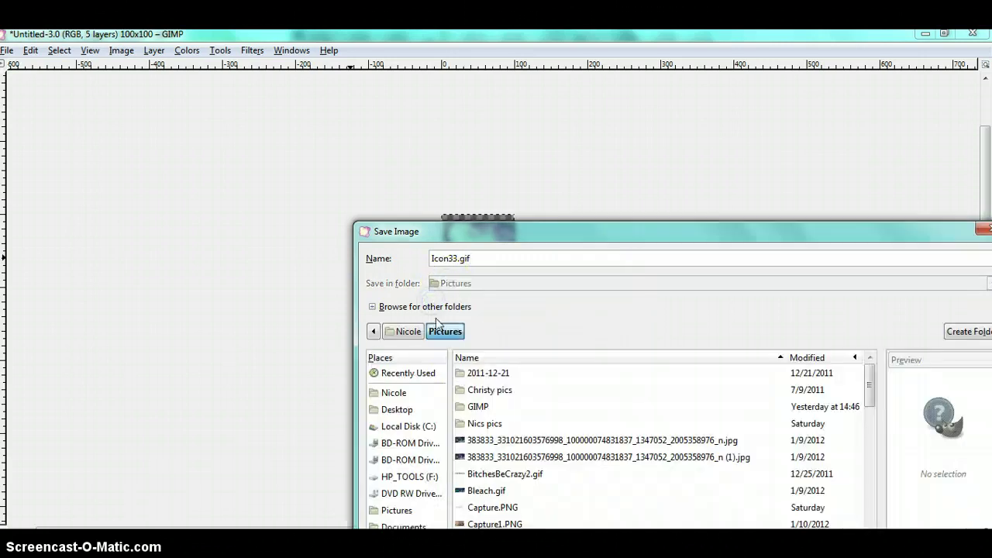
pyautogui.click(481, 406)
pyautogui.doubleClick(481, 406)
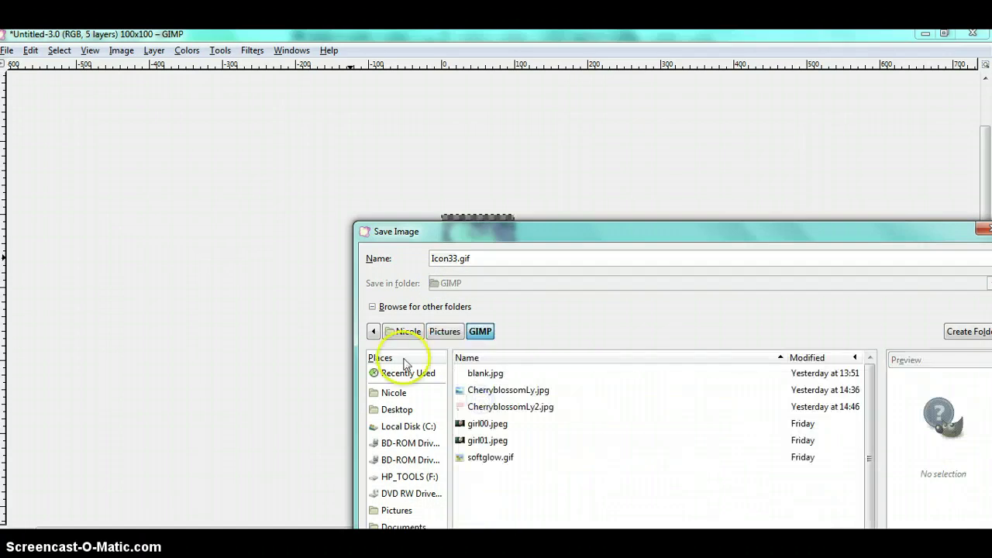
pyautogui.click(403, 308)
# Save Icon33.gif, accepting Merge Visible Layers and the GIF export options.
pyautogui.click(546, 369)
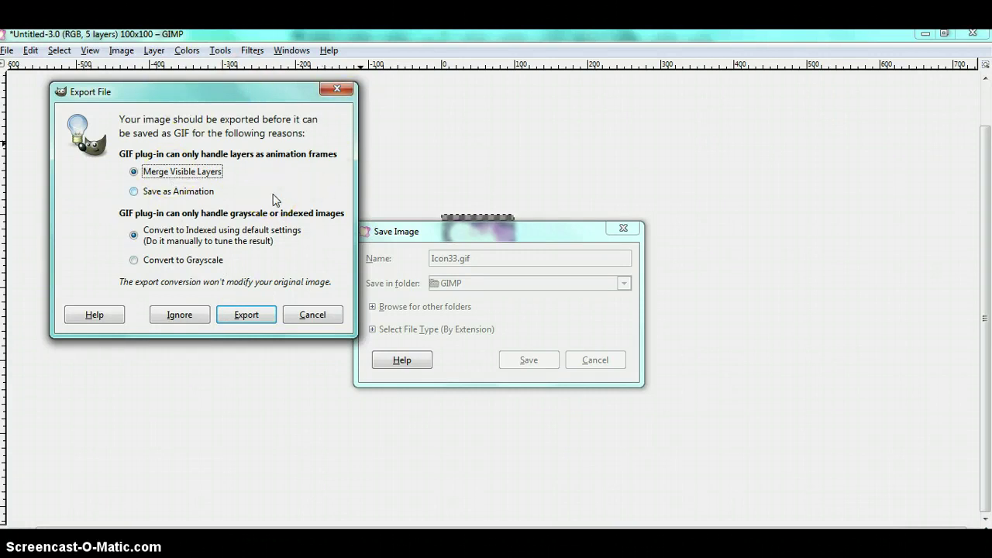
pyautogui.click(220, 186)
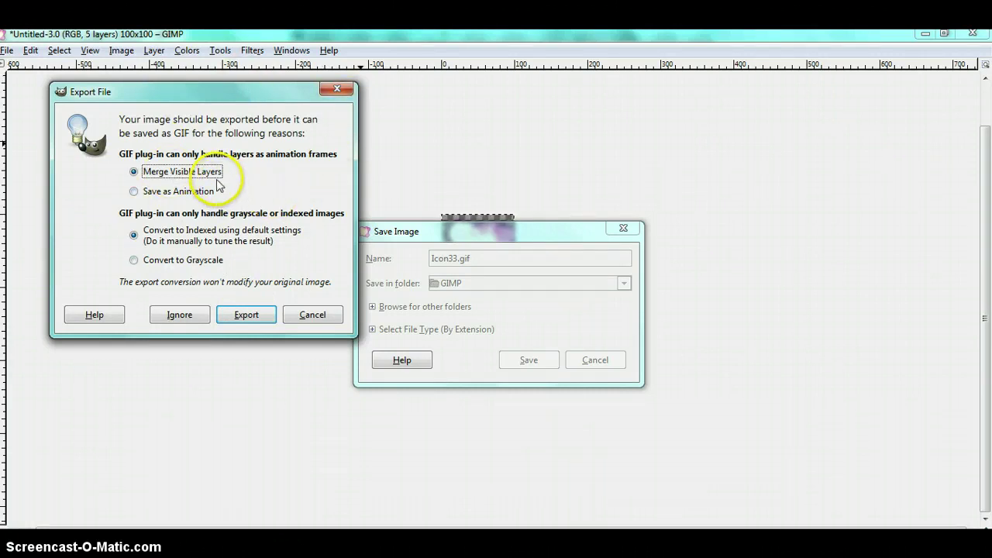
pyautogui.click(254, 316)
pyautogui.click(270, 354)
# Open Icon33 from the Pictures library window in the web browser.
pyautogui.hotkey('alt', 'Tab')
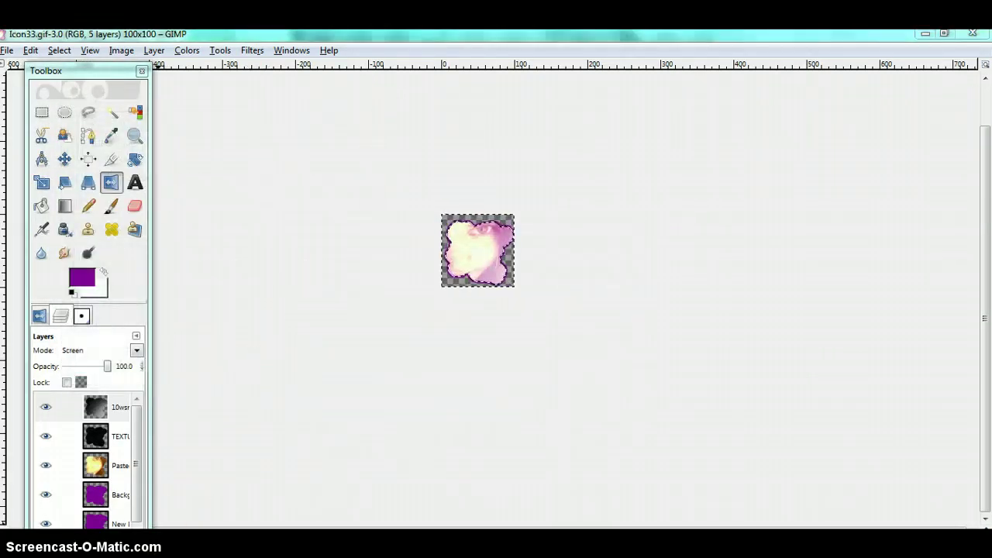
pyautogui.click(591, 282)
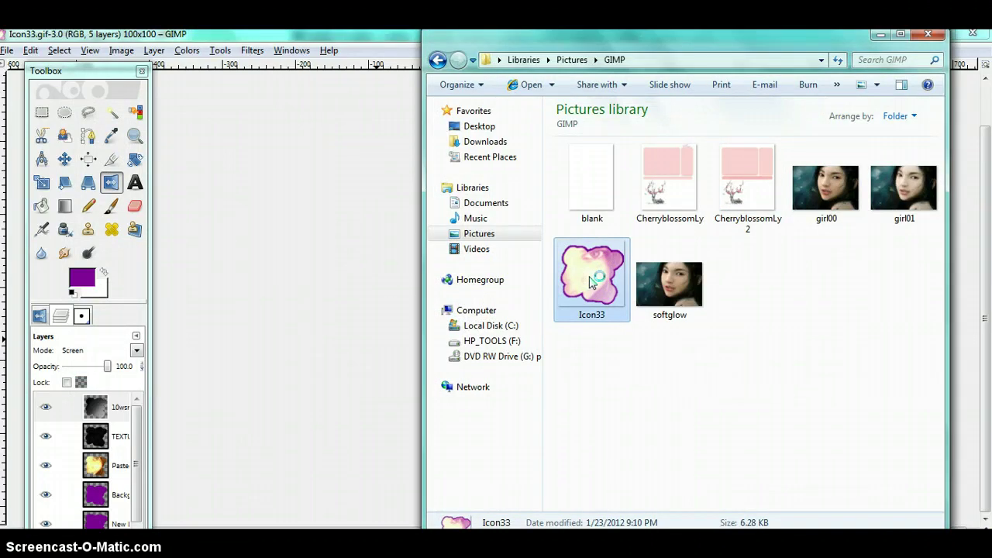
pyautogui.doubleClick(591, 281)
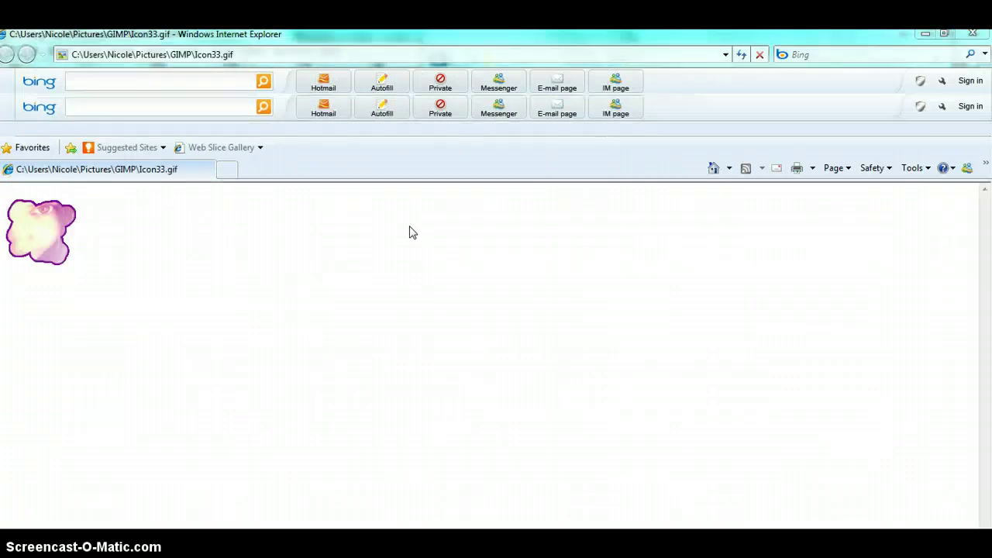
# Dismiss the IE8 Welcome prompt and view Icon33.gif on the white browser page.
pyautogui.click(411, 225)
pyautogui.click(686, 212)
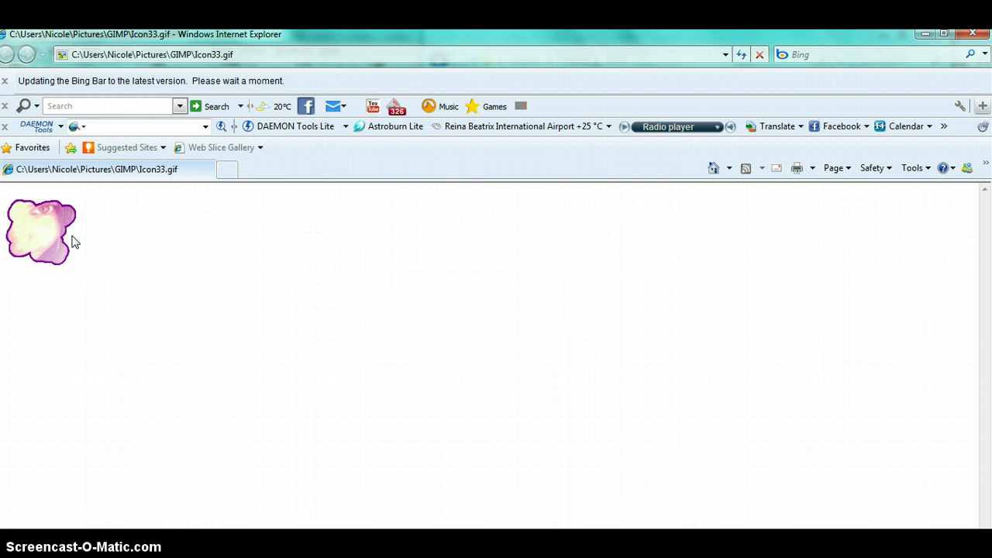
pyautogui.moveTo(72, 242); pyautogui.dragTo(84, 221)
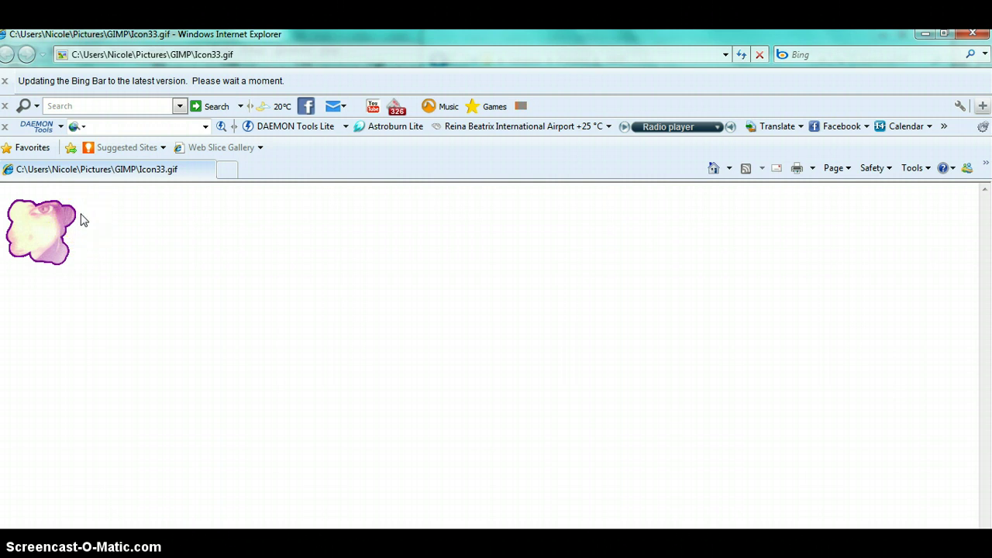